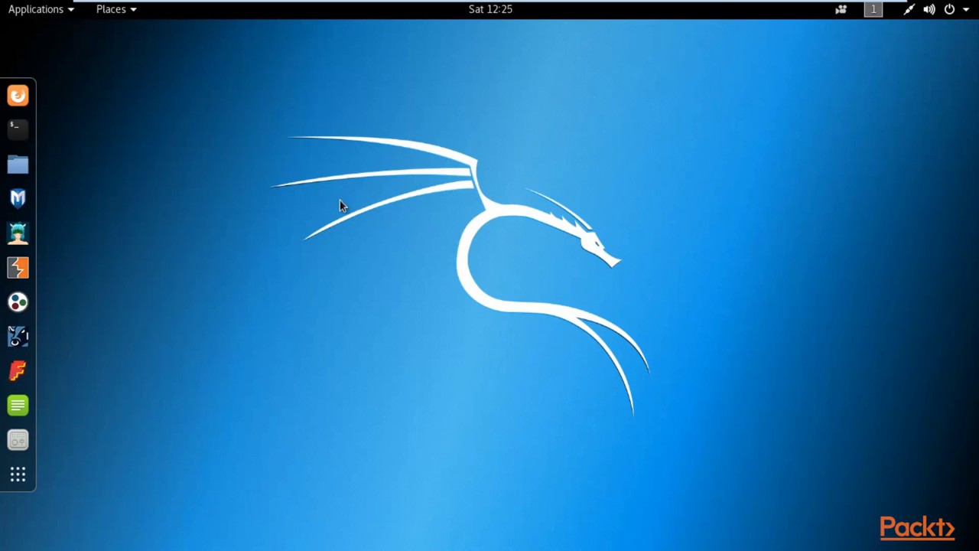
- Open Firefox and search the web for "download xampp in kali linux"
click(18, 95)
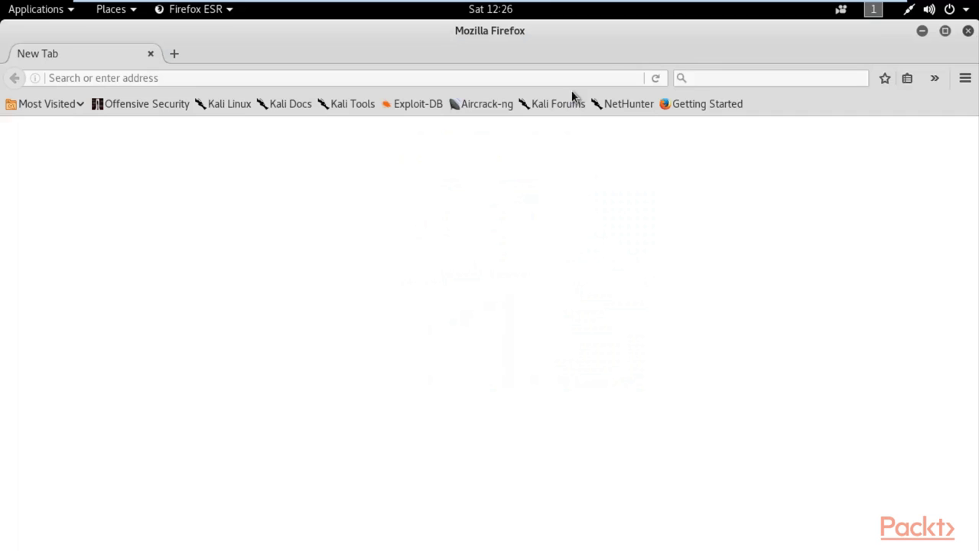
click(704, 79)
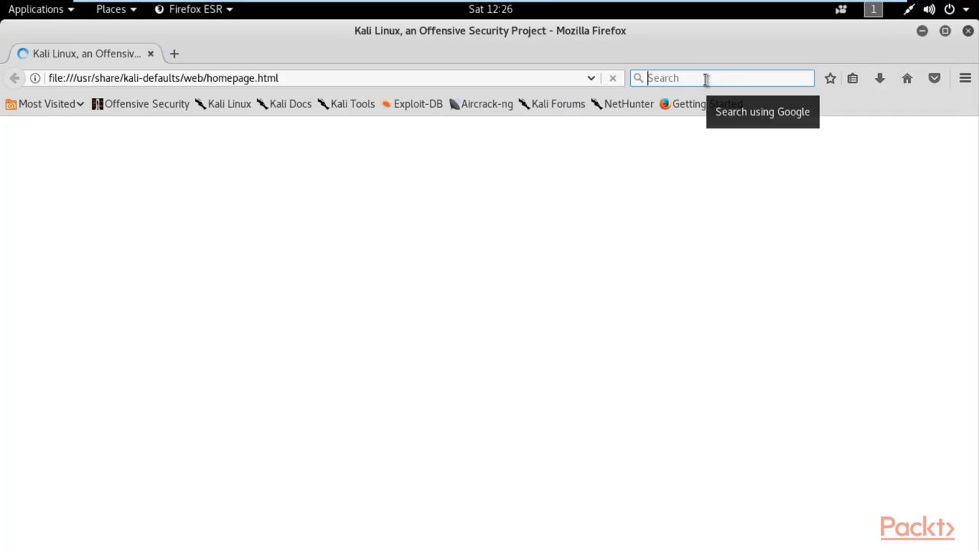
text(download x)
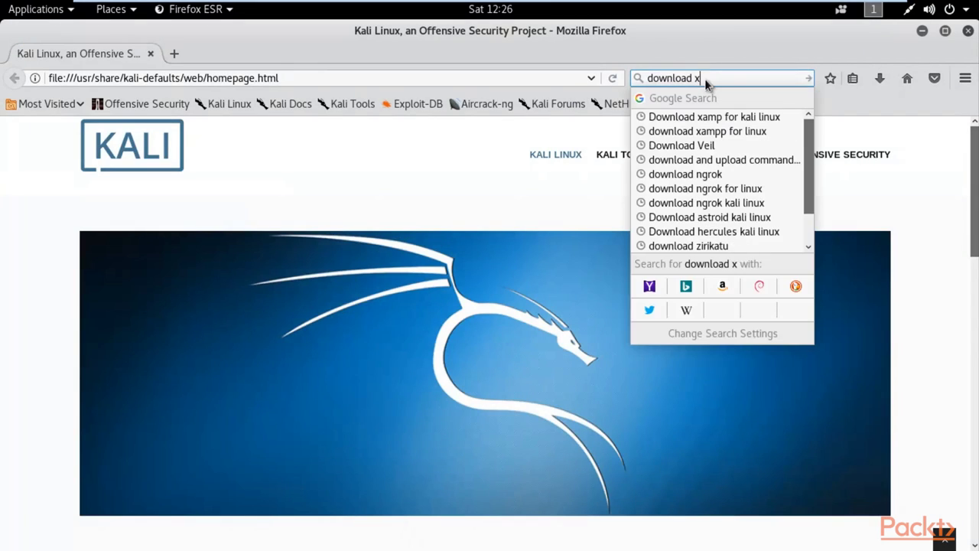
text(ampp in kali linux)
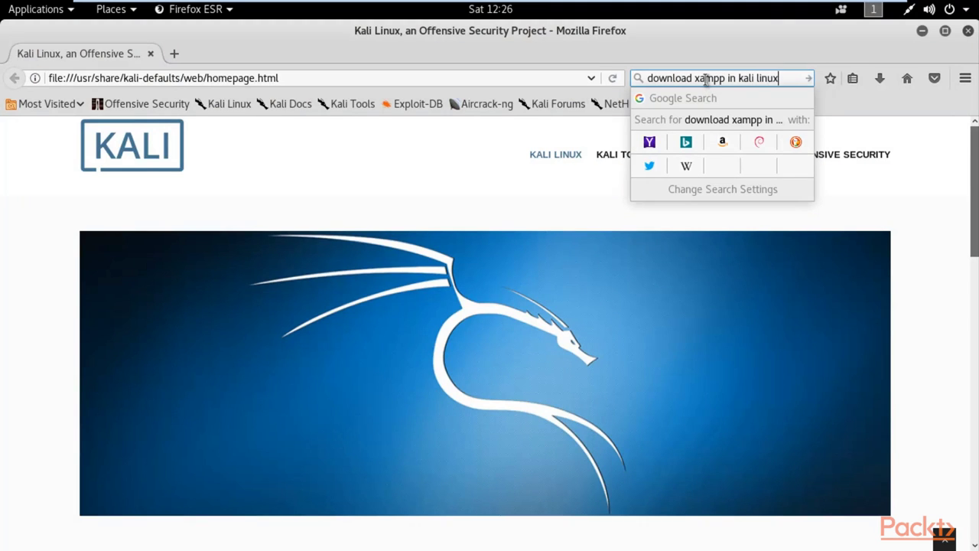
key(Return)
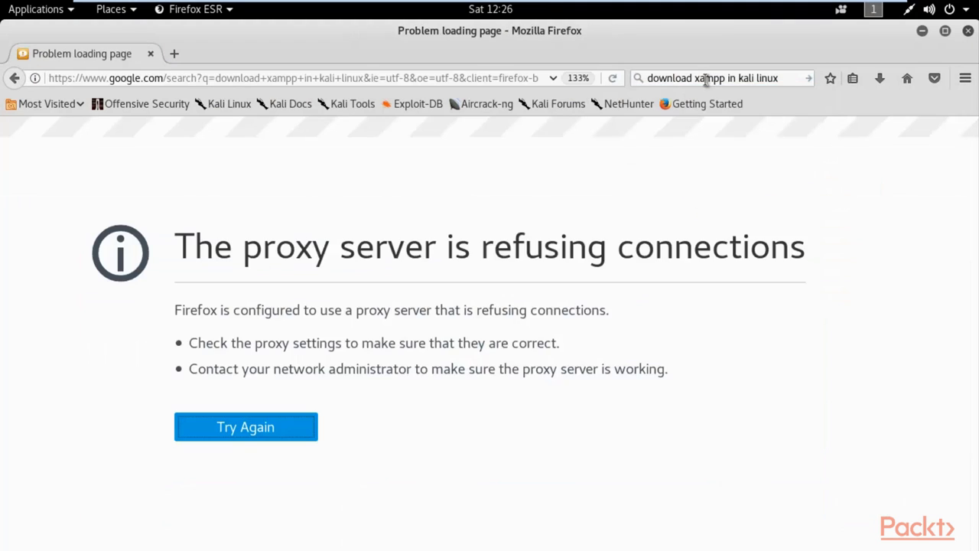
- Set Firefox's connection to use the system proxy settings and close the preferences
click(964, 78)
click(867, 312)
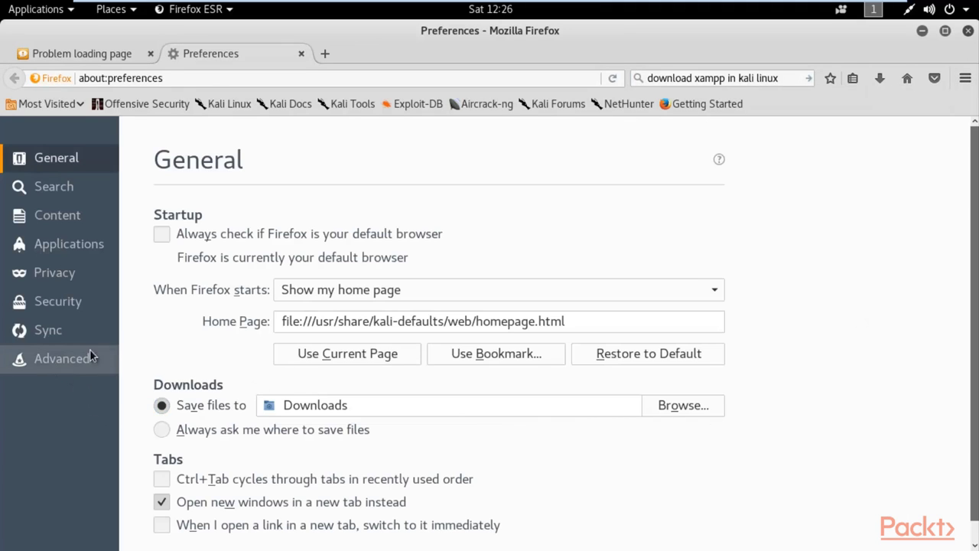
click(89, 357)
click(683, 266)
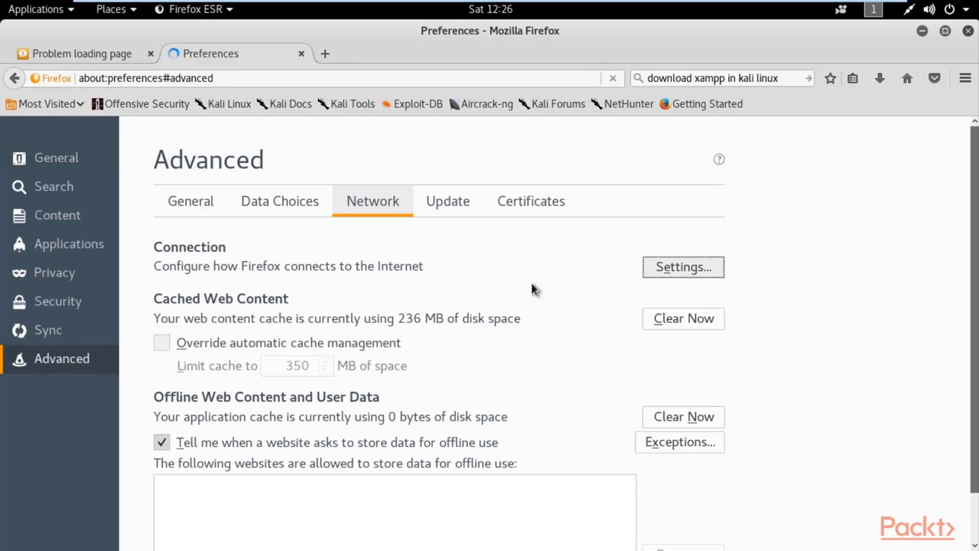
click(263, 236)
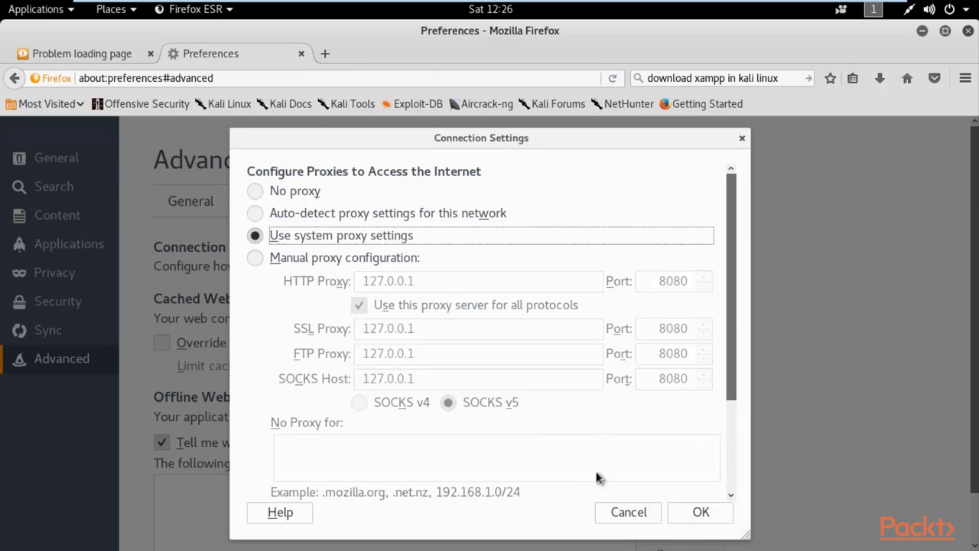
click(700, 512)
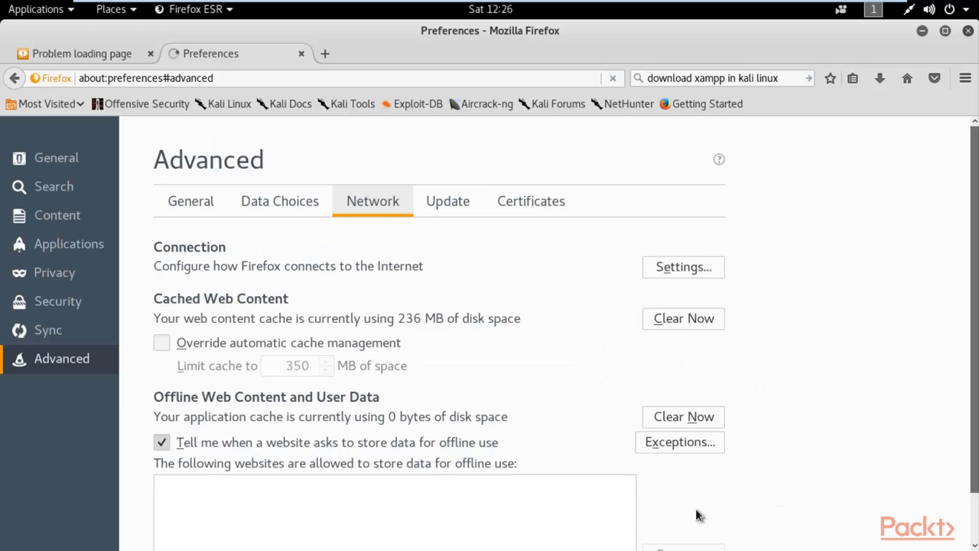
click(301, 54)
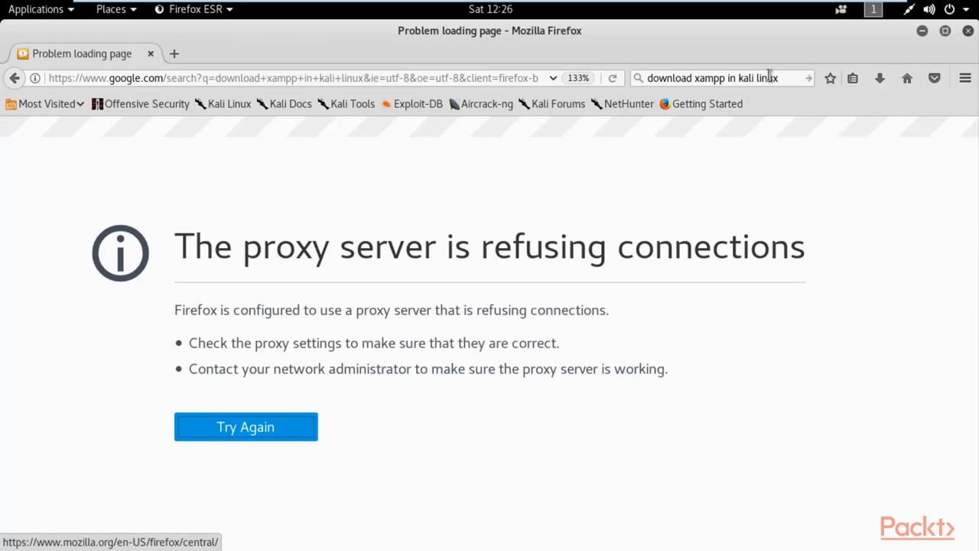
- Rerun the XAMPP search and open the Apache Friends "Download XAMPP" result
click(807, 78)
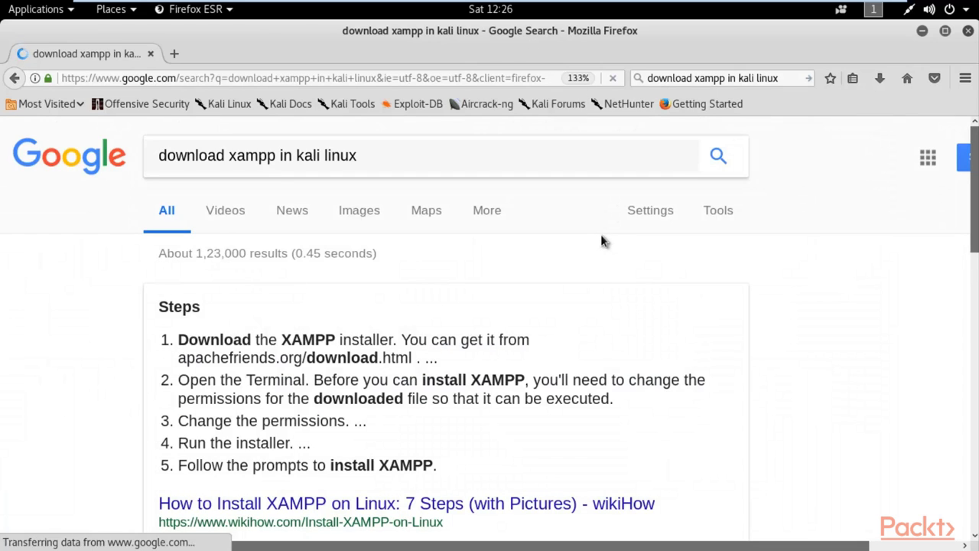
scroll(455, 233, down, 5)
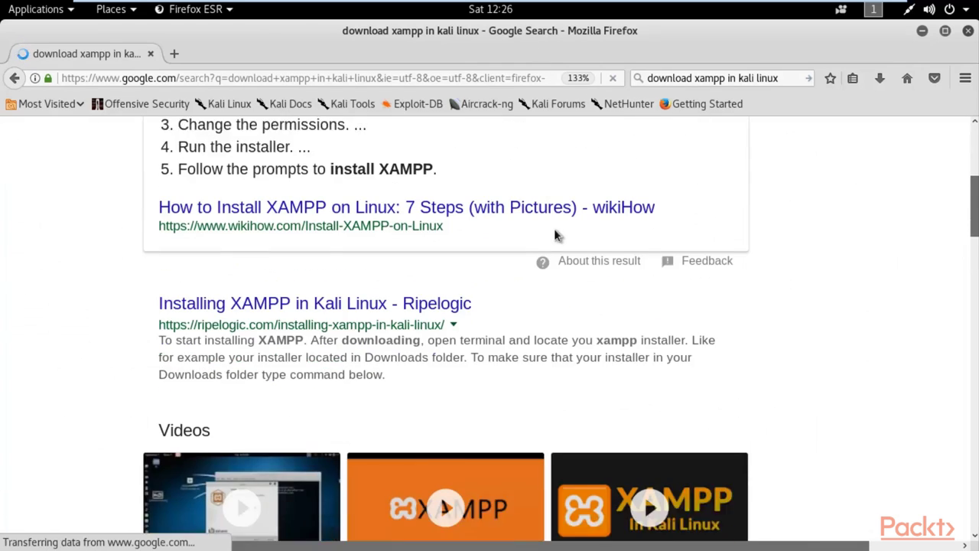
scroll(528, 279, down, 8)
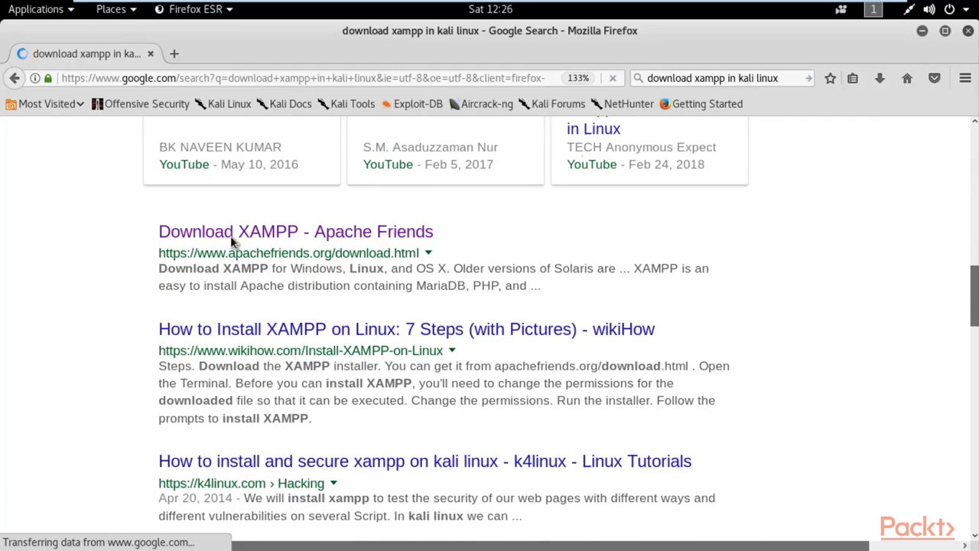
click(290, 234)
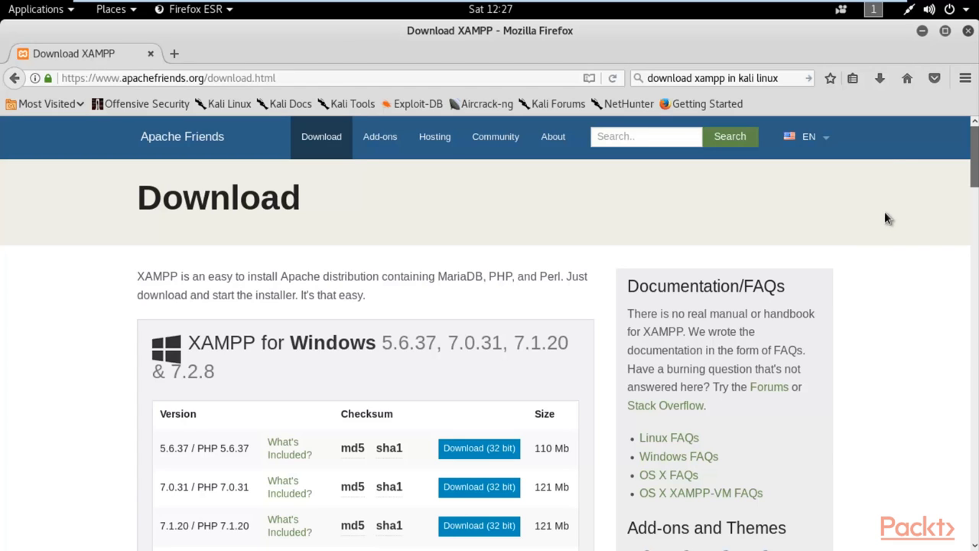
- Download the 64-bit XAMPP for Linux 5.6.37 installer, save the file and check its download progress
scroll(884, 218, down, 2)
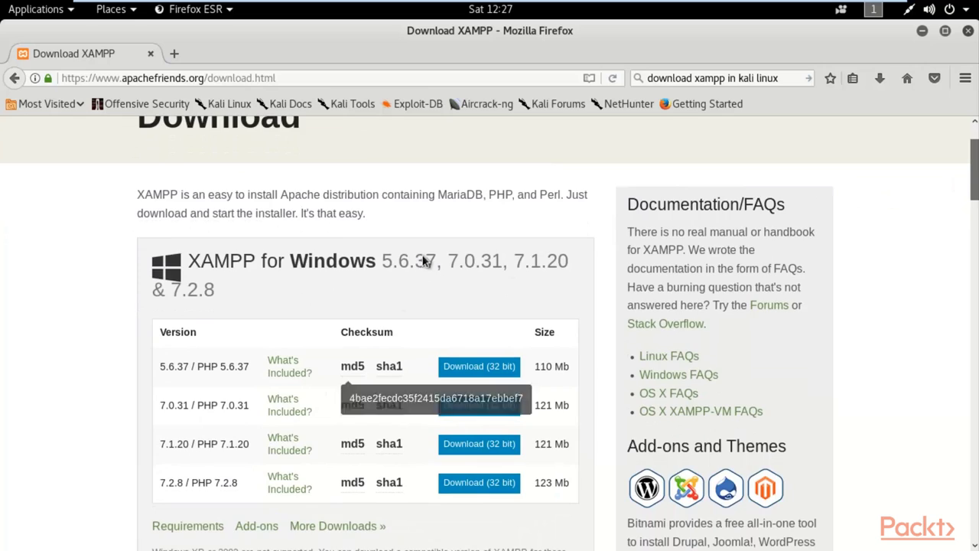
scroll(427, 252, down, 10)
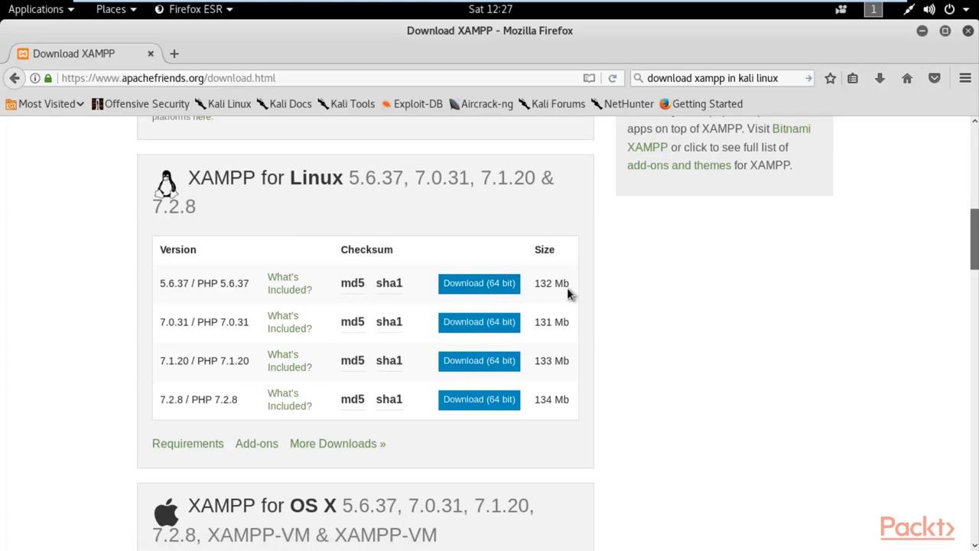
click(472, 287)
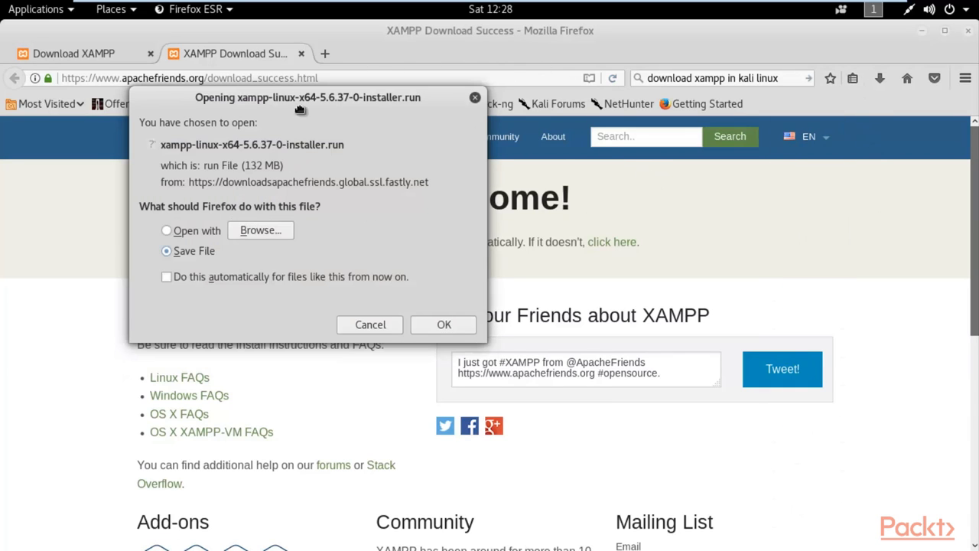
drag(445, 184, 405, 183)
click(461, 185)
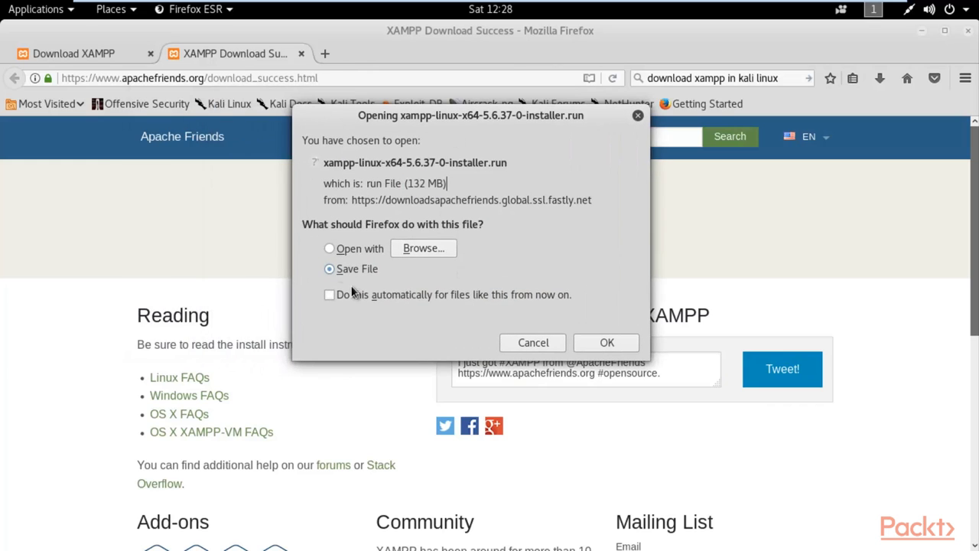
click(606, 343)
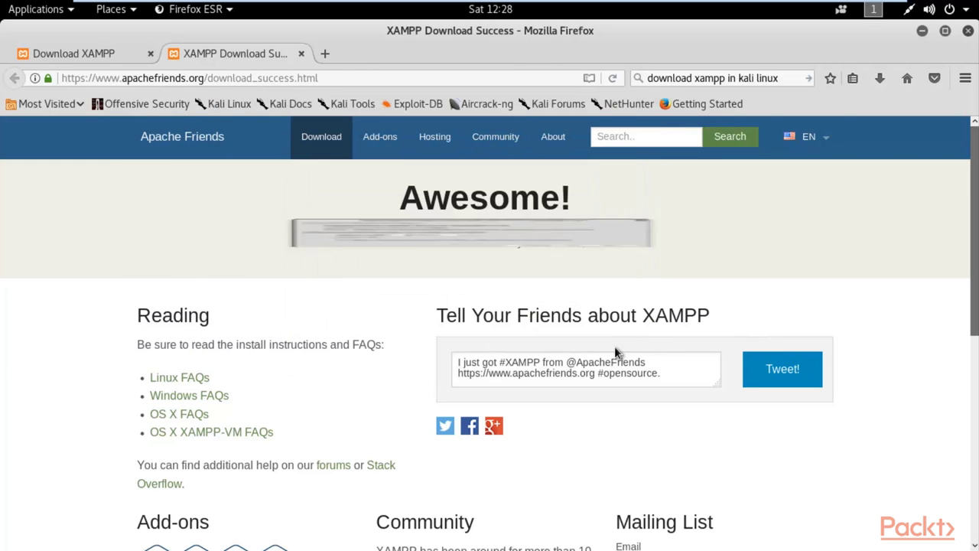
click(878, 80)
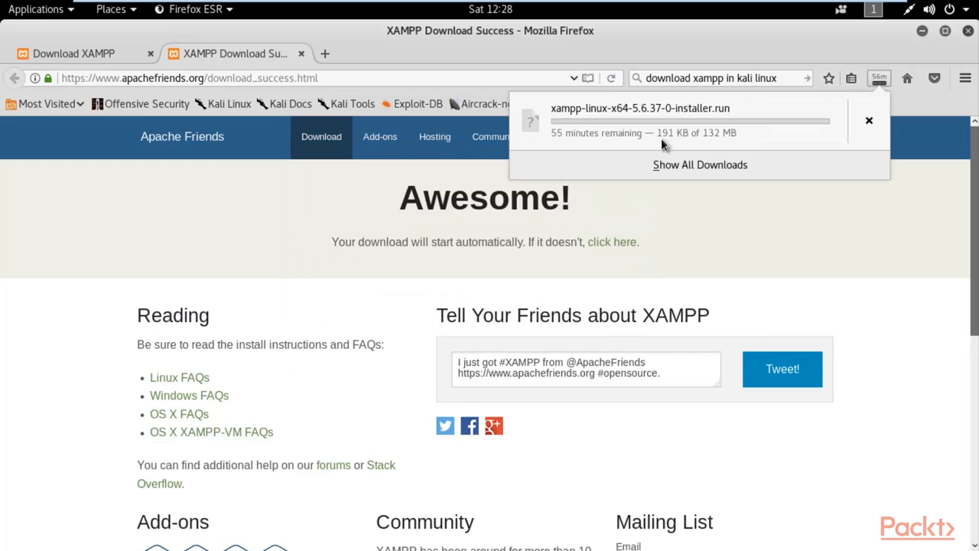
click(824, 192)
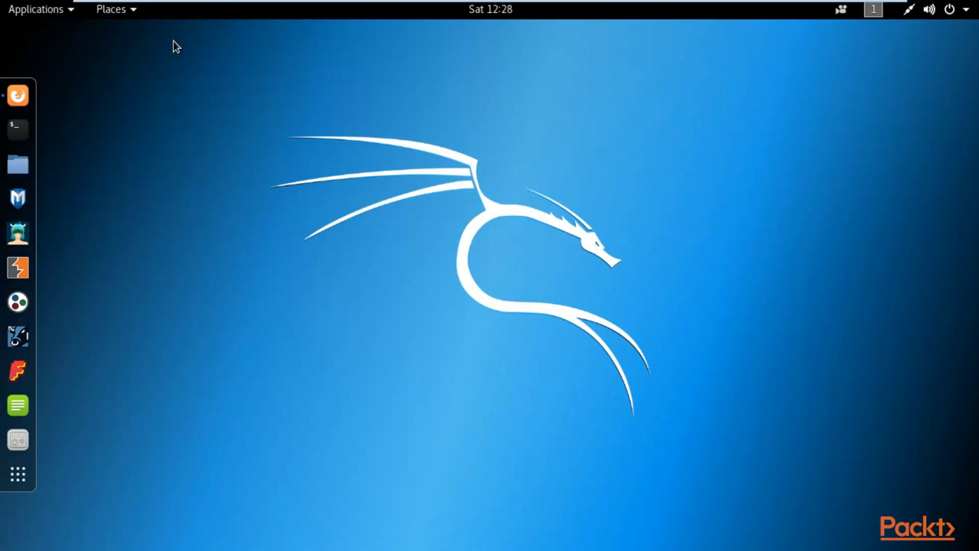
- Examine the properties of xampp.run in the Downloads folder, then close the file manager
click(116, 15)
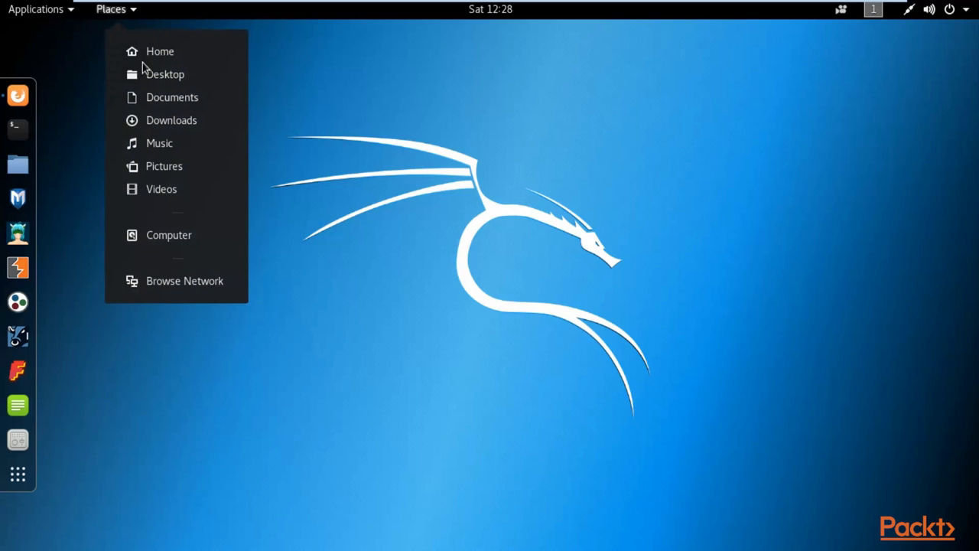
click(171, 122)
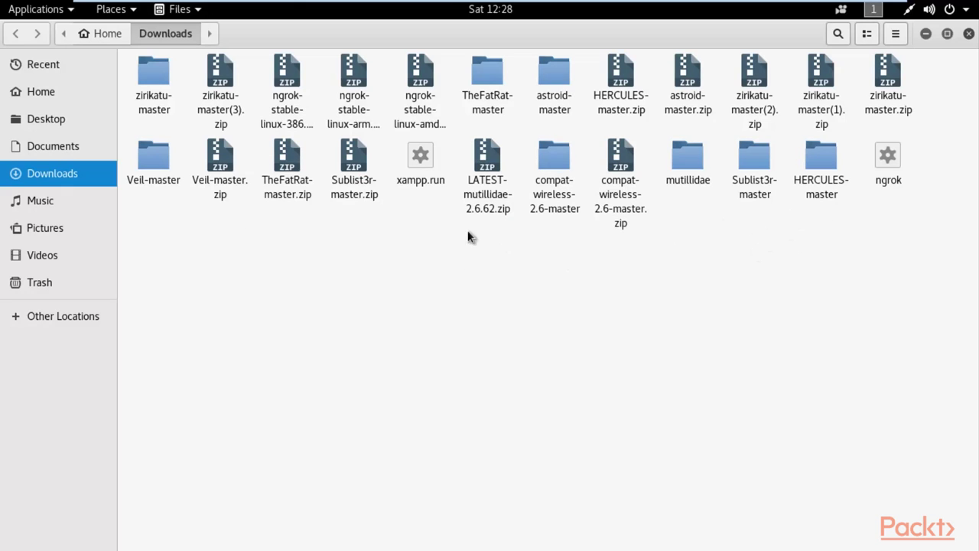
click(421, 176)
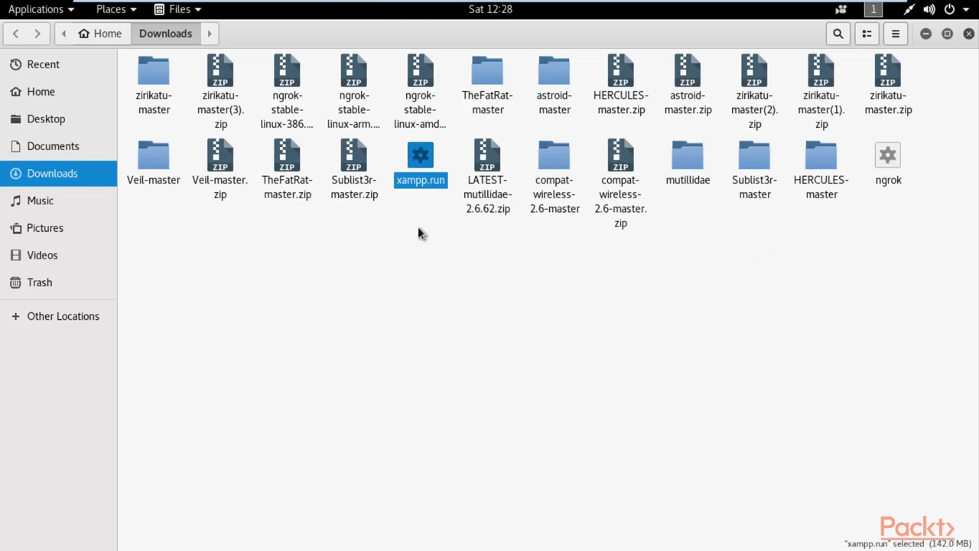
right_click(417, 163)
click(452, 358)
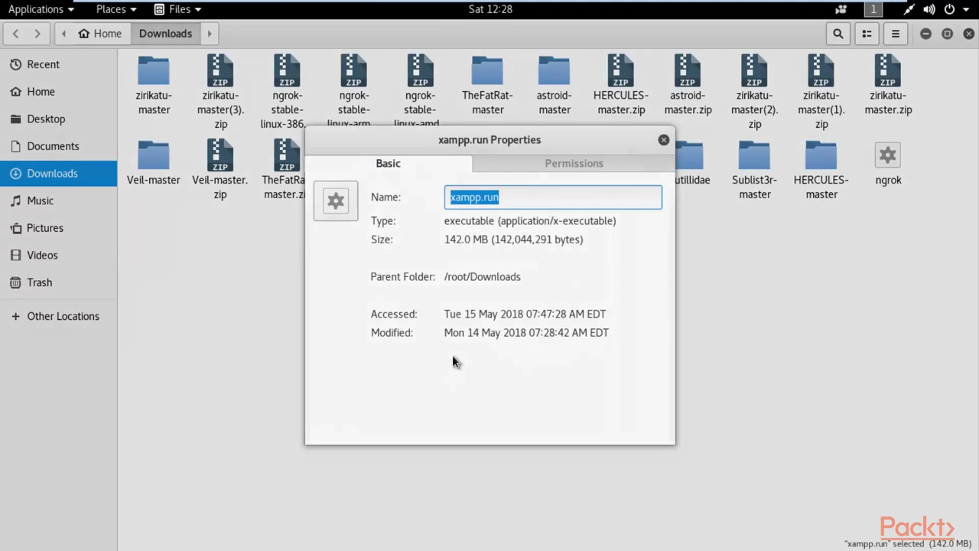
click(663, 139)
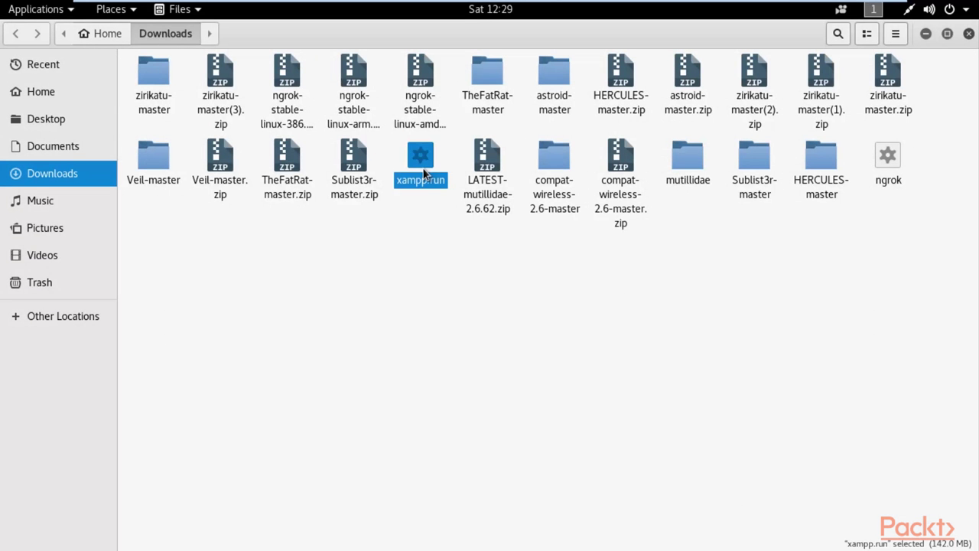
click(544, 307)
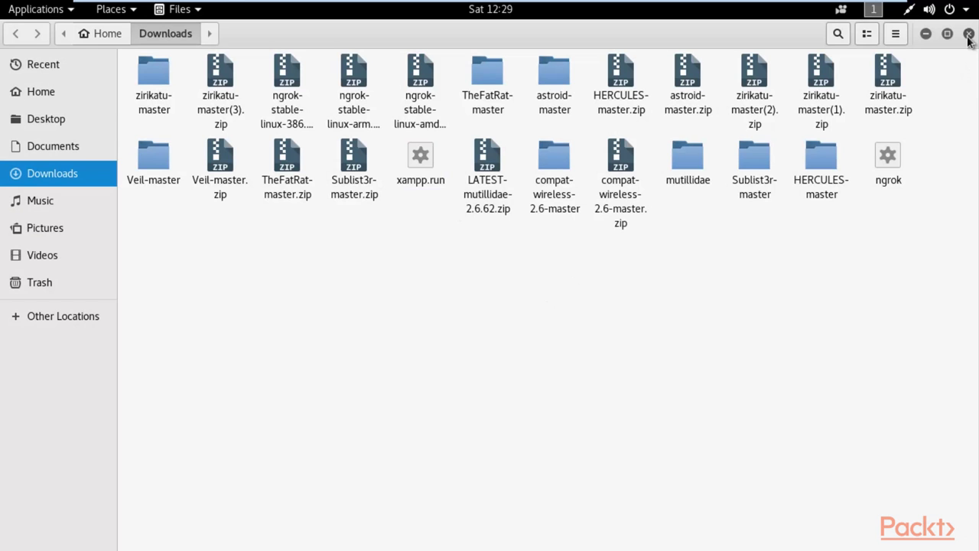
click(968, 34)
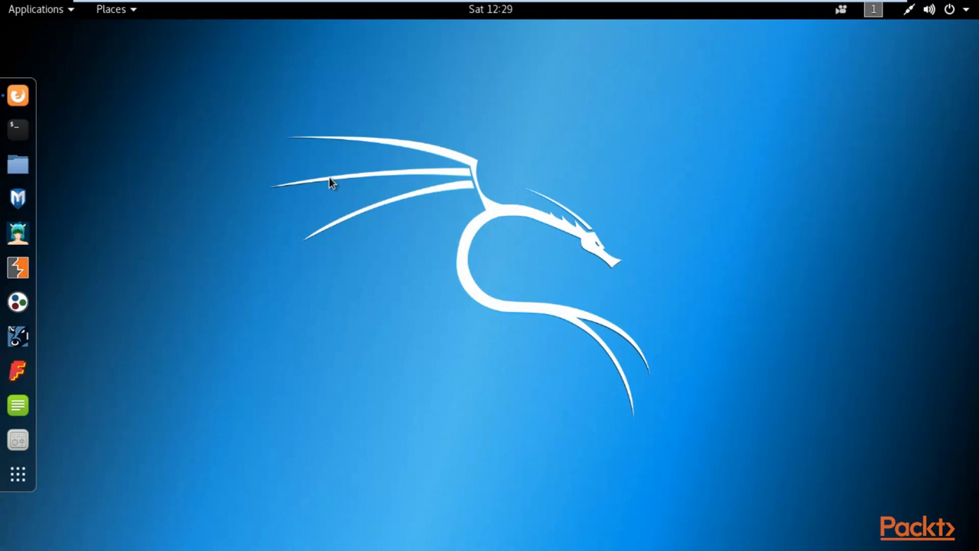
- Open a terminal, enlarge its text by two zoom levels and move the window toward the desktop's upper left
click(18, 129)
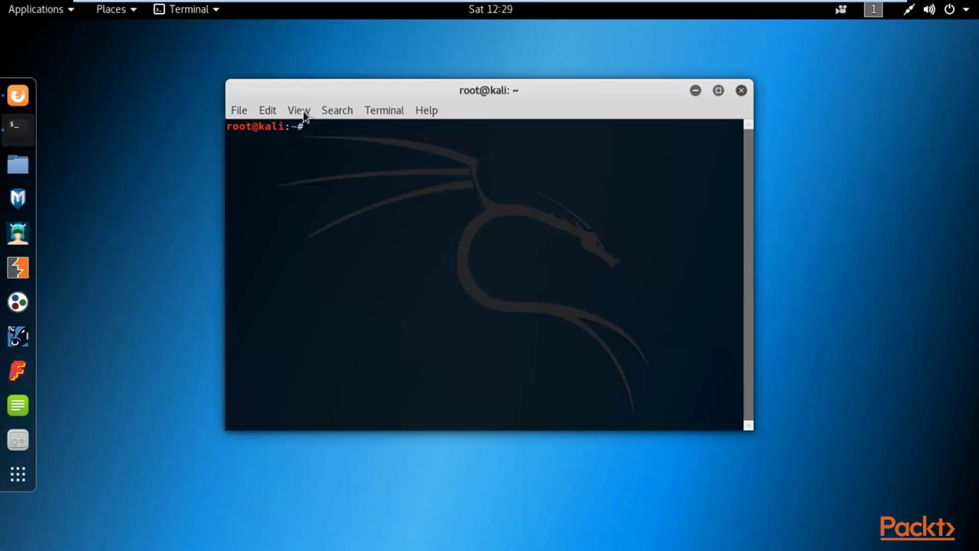
click(301, 114)
click(334, 169)
click(301, 114)
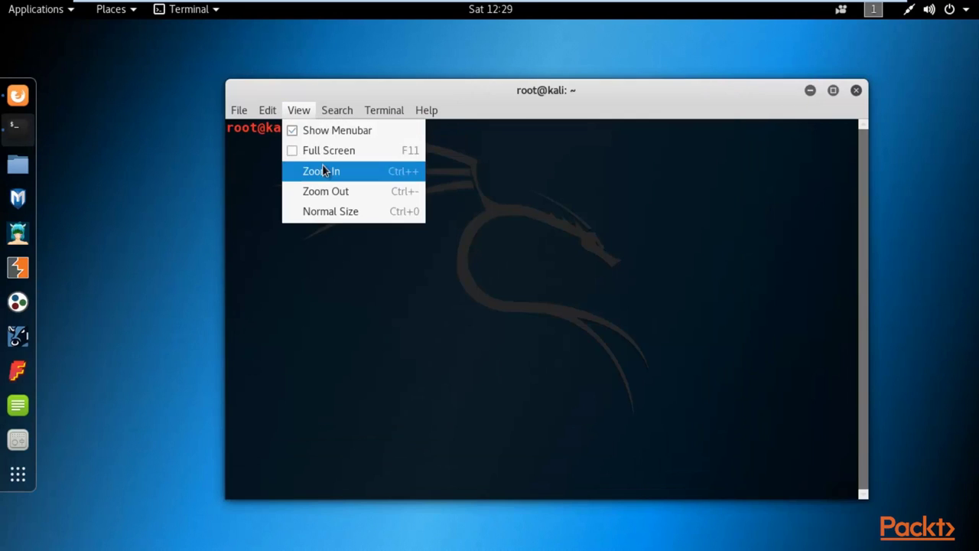
click(323, 168)
drag(366, 98, 253, 43)
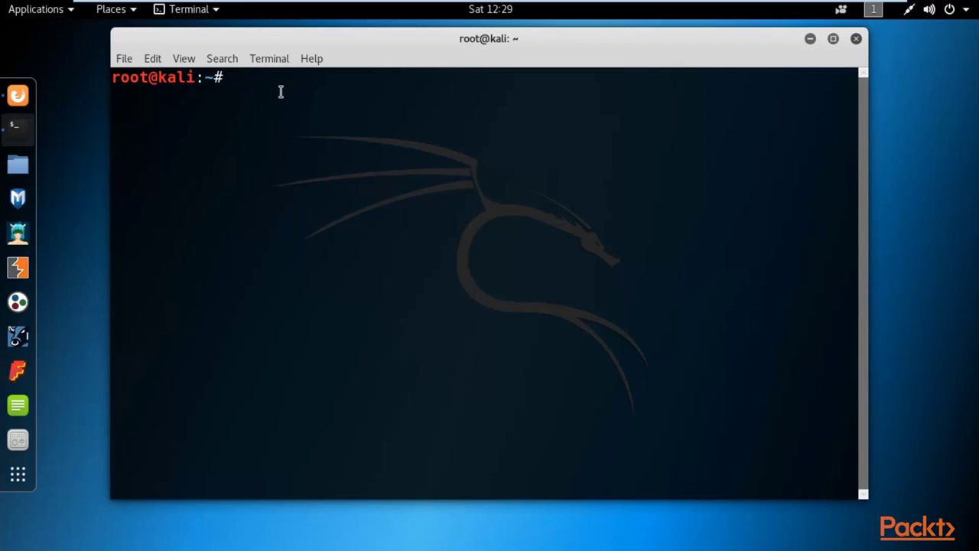
- Change to the Downloads directory in the terminal, list its contents and highlight xampp.run
text(cd Downloads)
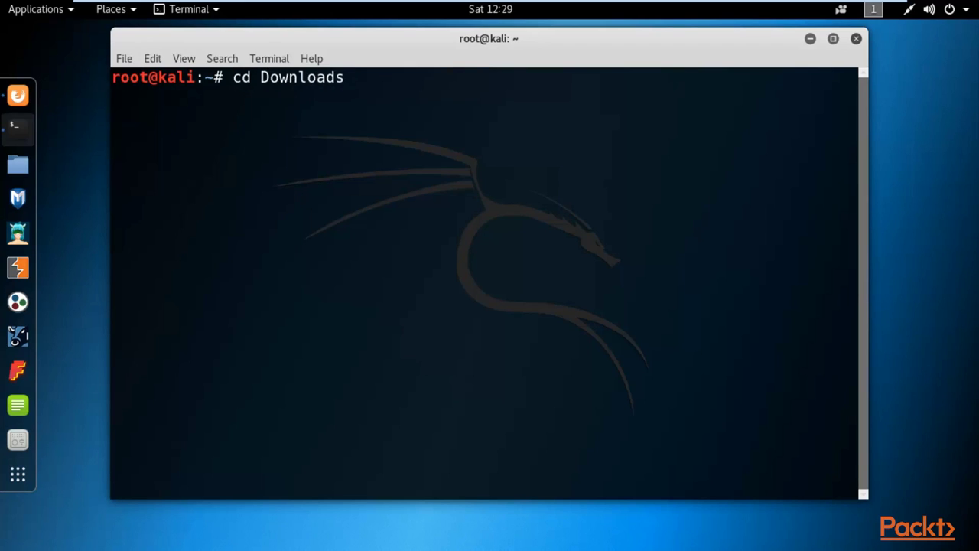
key(Return)
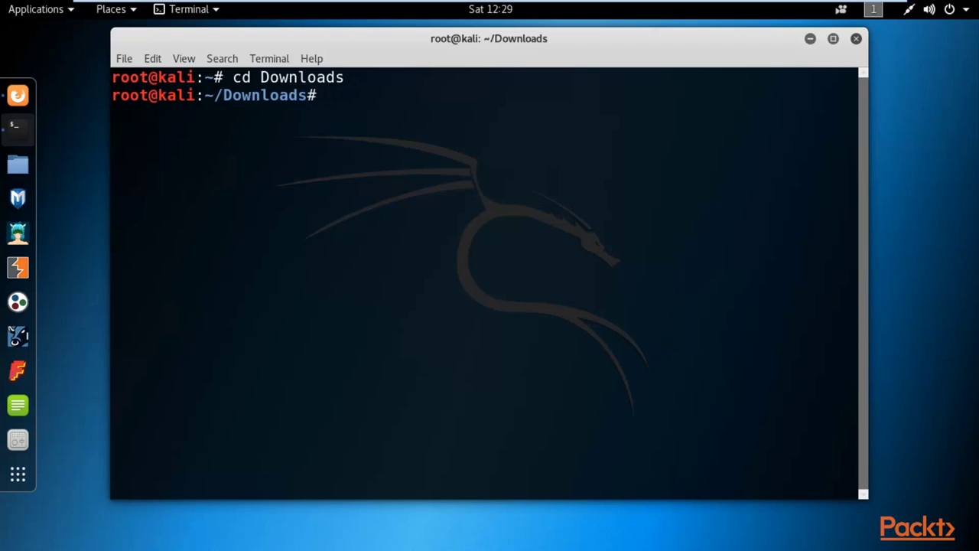
text(ls)
key(Return)
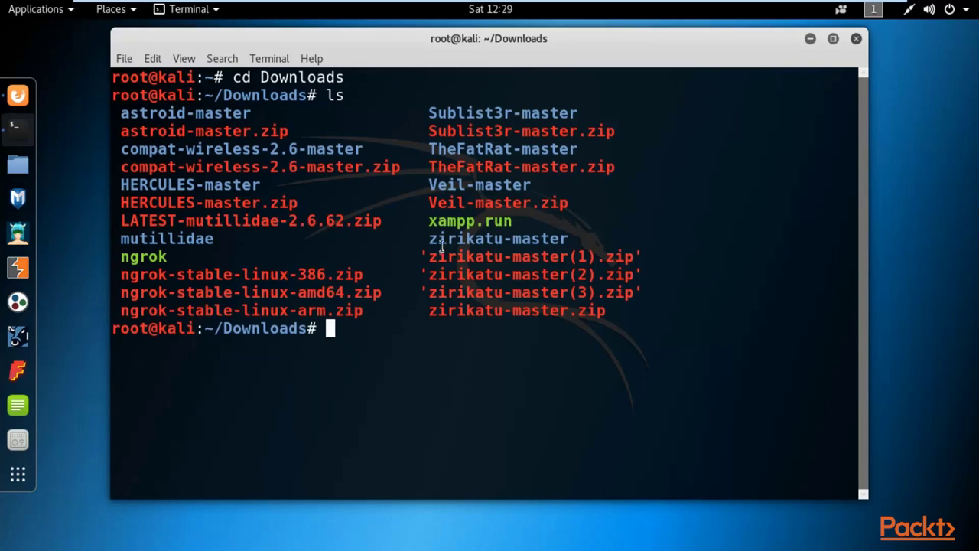
drag(428, 222, 515, 222)
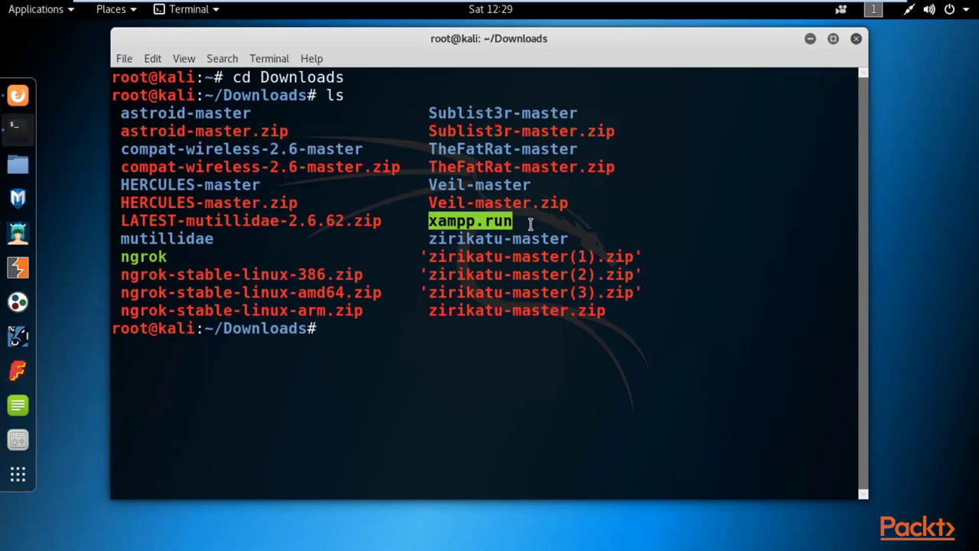
- Make xampp.run executable in the terminal with chmod +x xampp.run
click(538, 227)
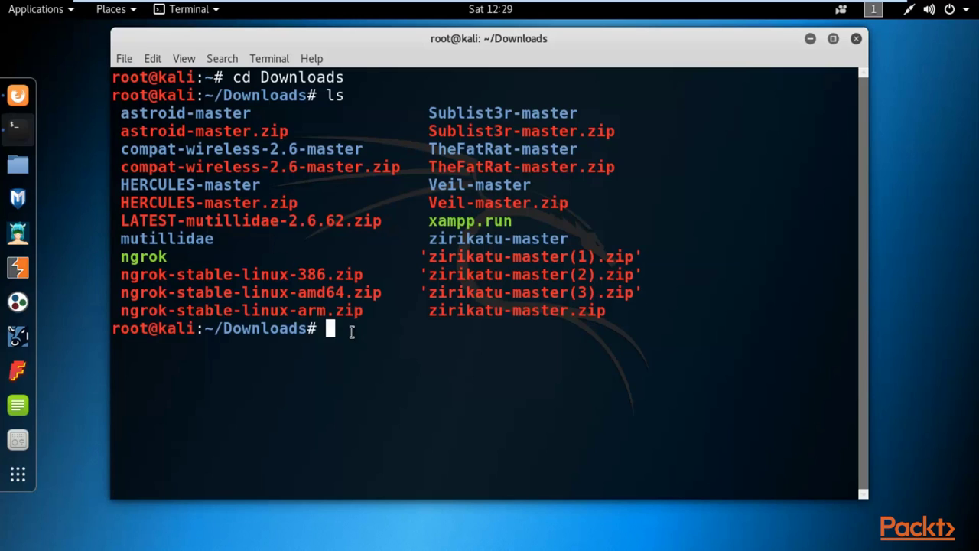
text(chmod )
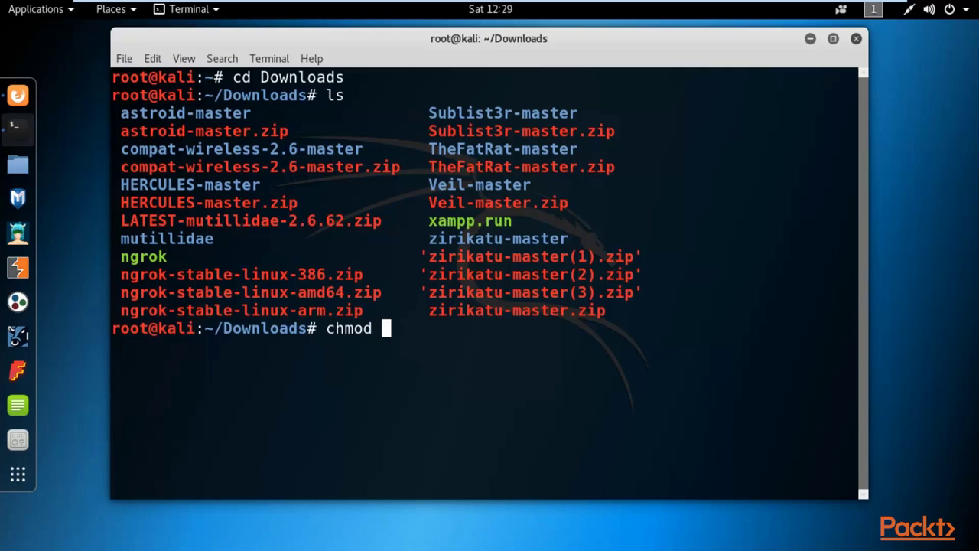
text(+x xampp)
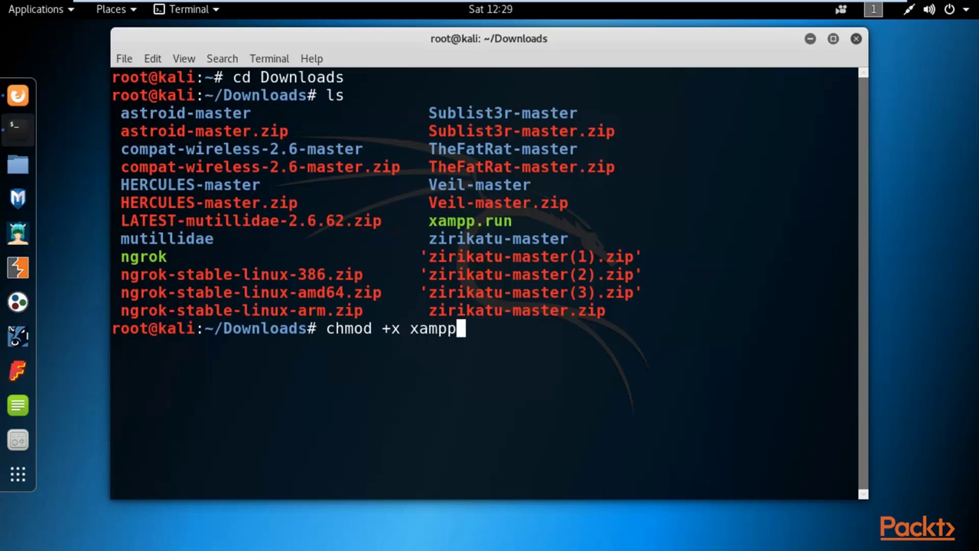
text(.run)
key(Return)
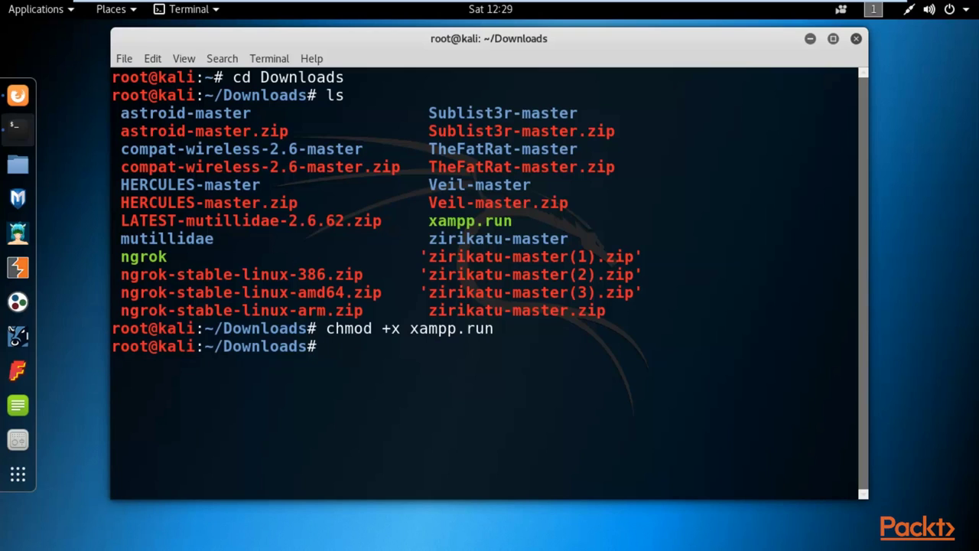
- Launch the installer with ./xampp.run, minimize the terminal and move the Setup window higher on the desktop
text(./xamp)
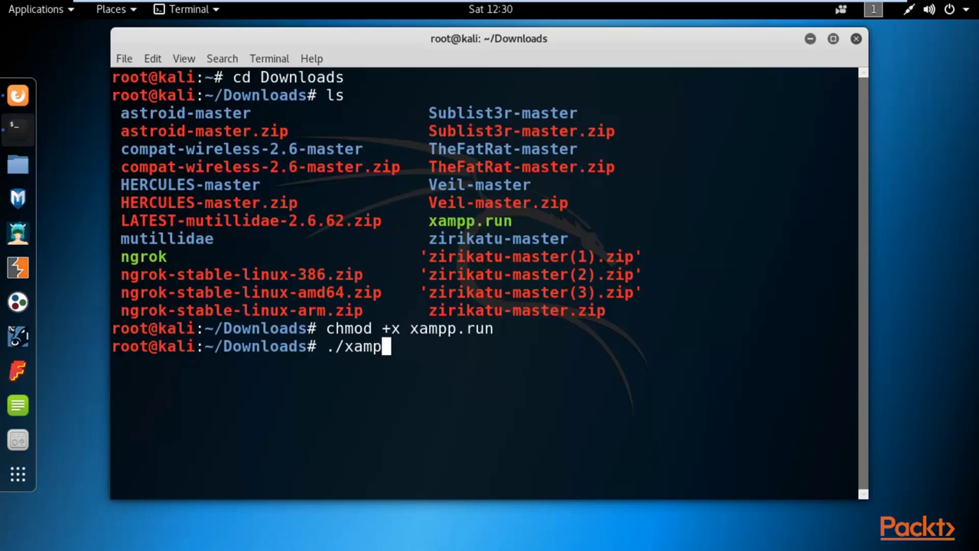
text(p.run)
key(Return)
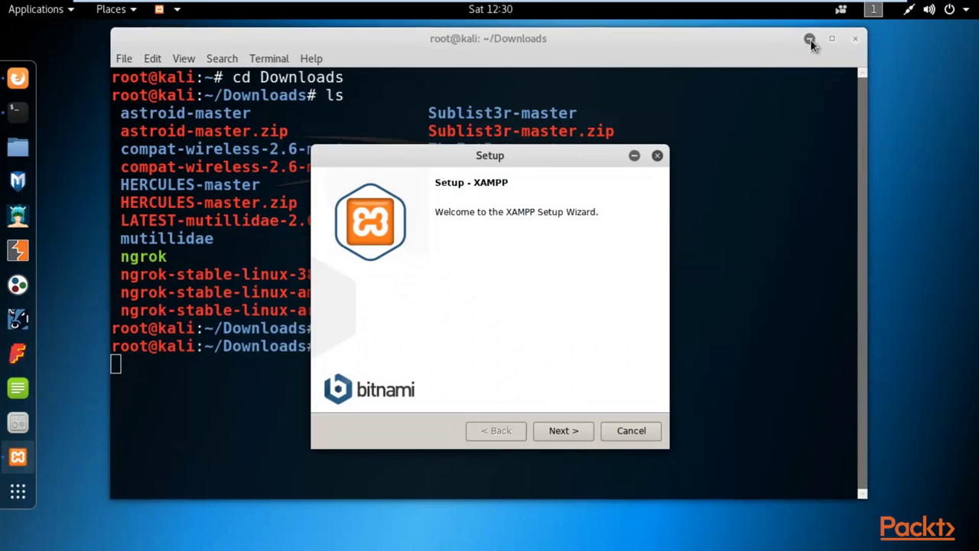
click(810, 39)
drag(486, 159, 465, 69)
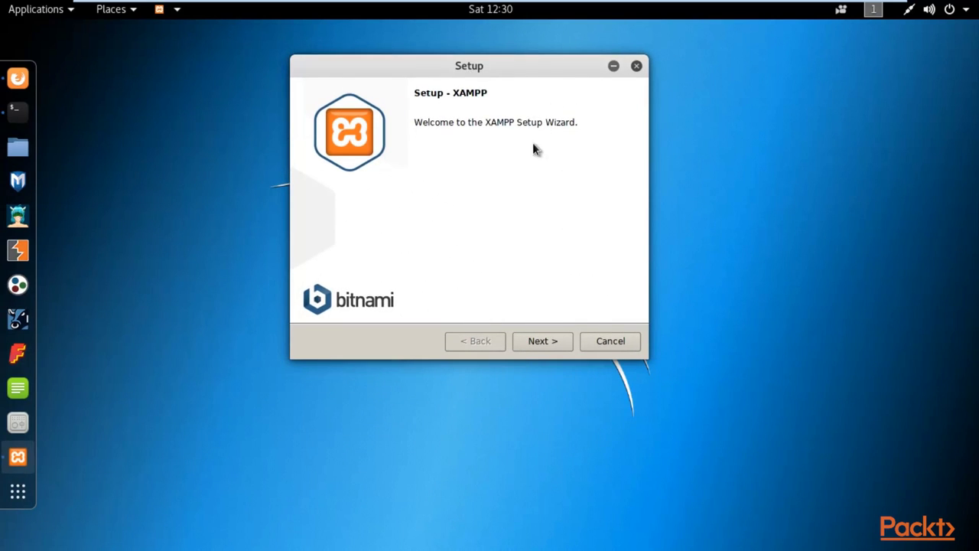
- Proceed through the XAMPP setup wizard with the default components and options, minimize the Bitnami web page, and start the installation
click(537, 341)
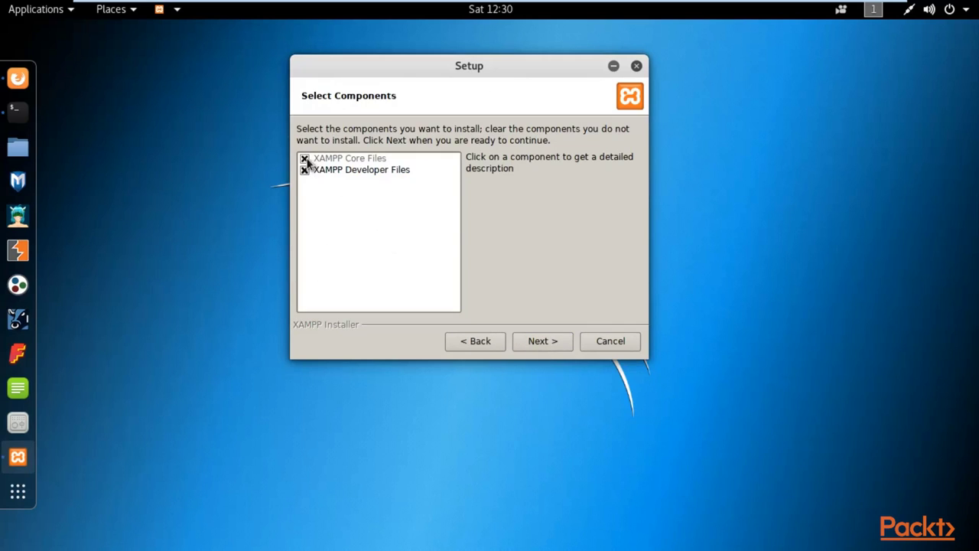
click(543, 344)
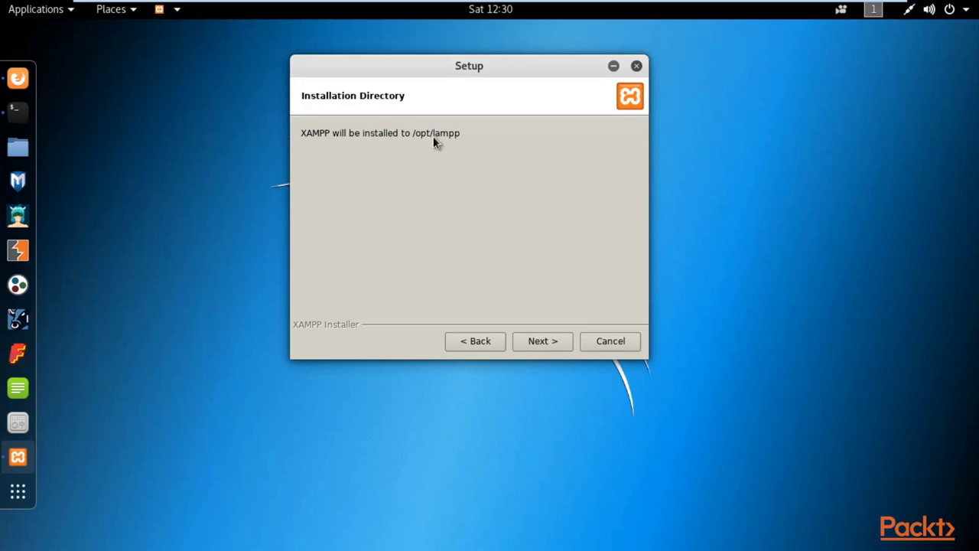
click(551, 343)
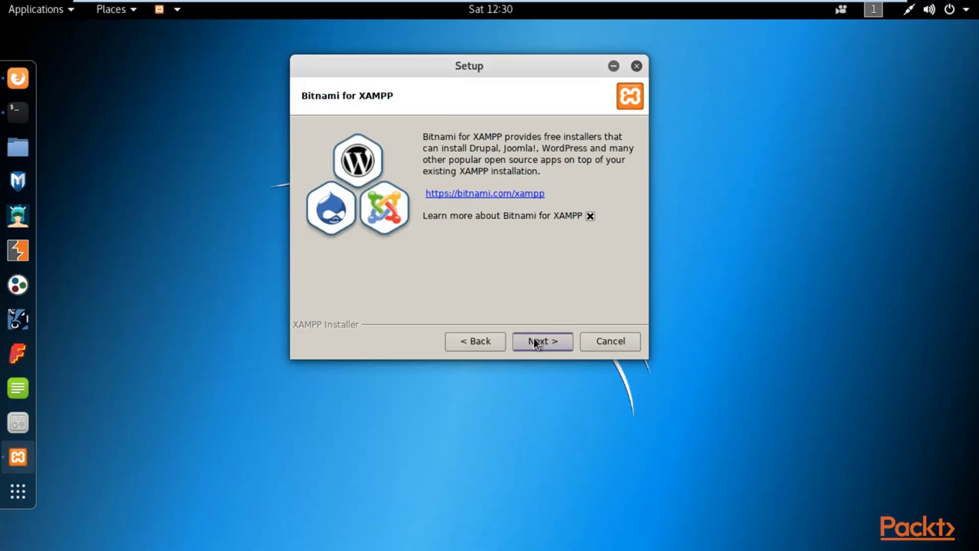
click(535, 343)
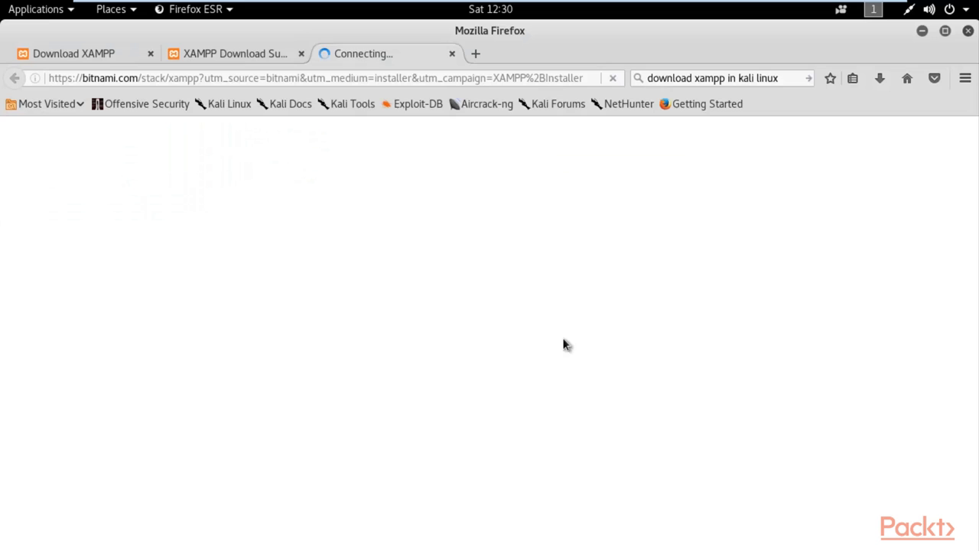
click(922, 31)
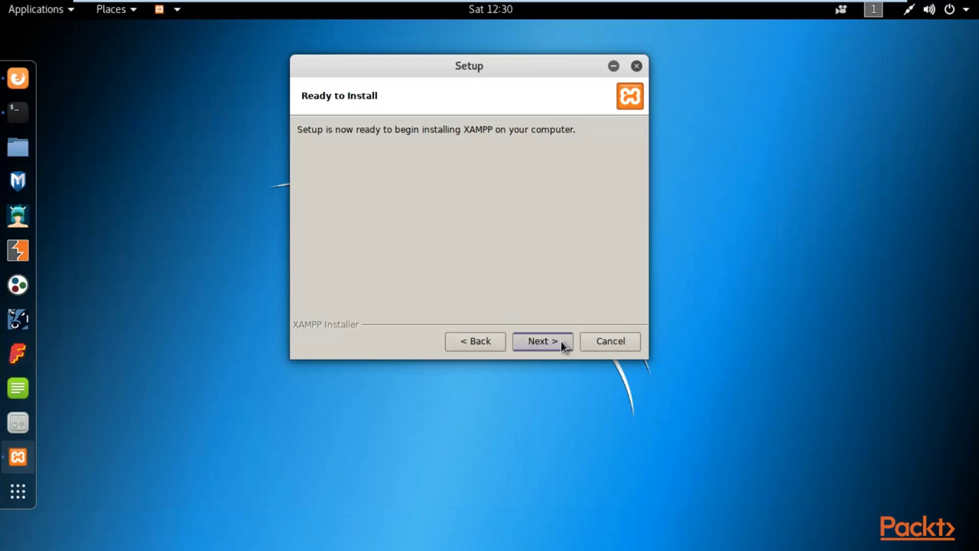
click(560, 341)
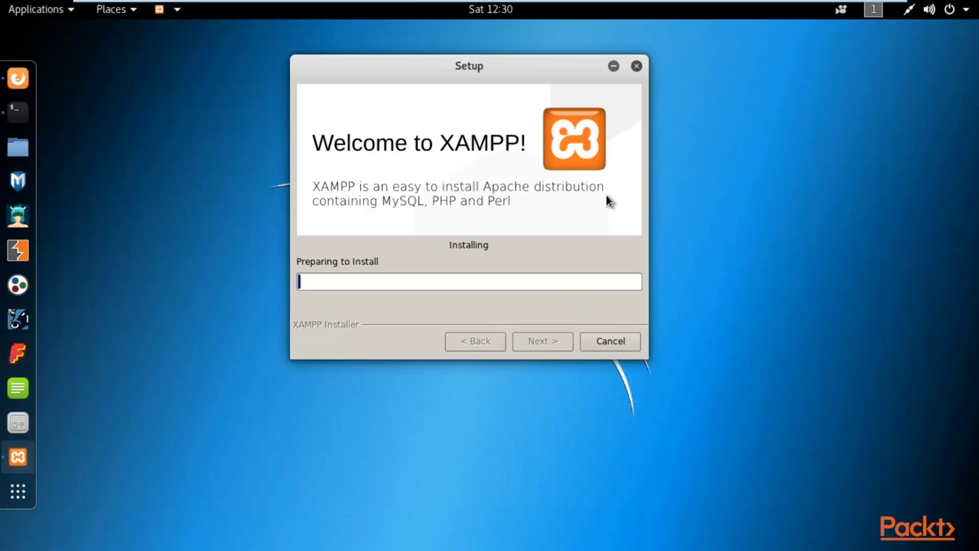
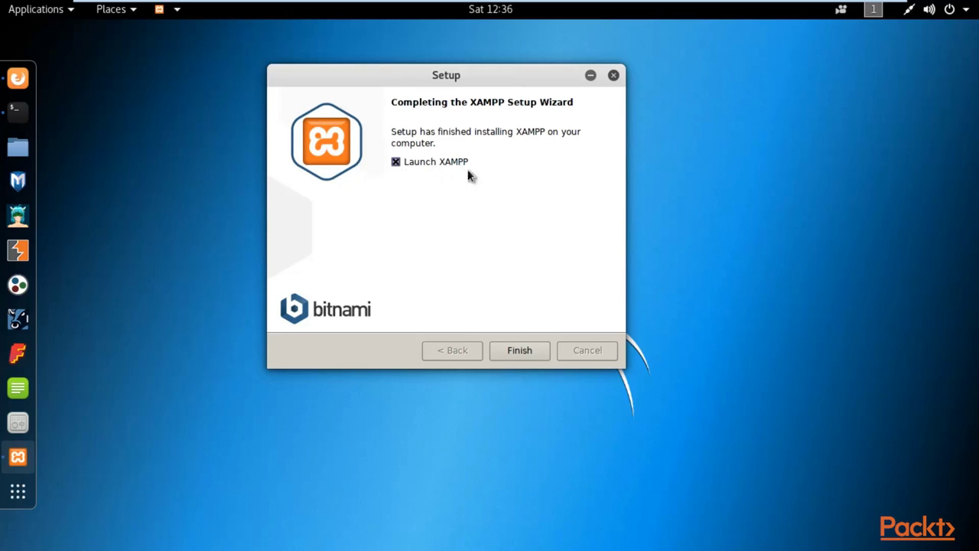
- Finish the setup wizard with Launch XAMPP enabled, minimize the browser and move the XAMPP manager window higher
click(523, 353)
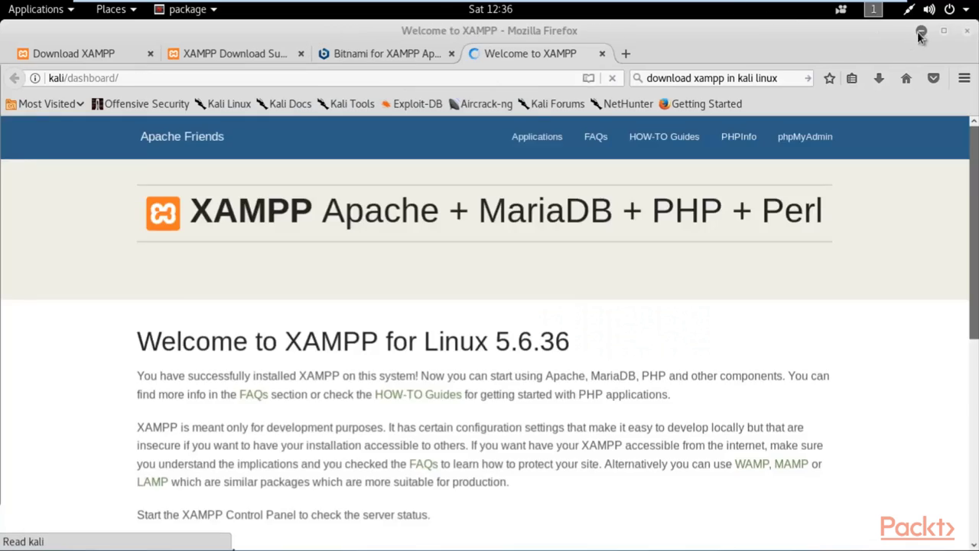
click(923, 30)
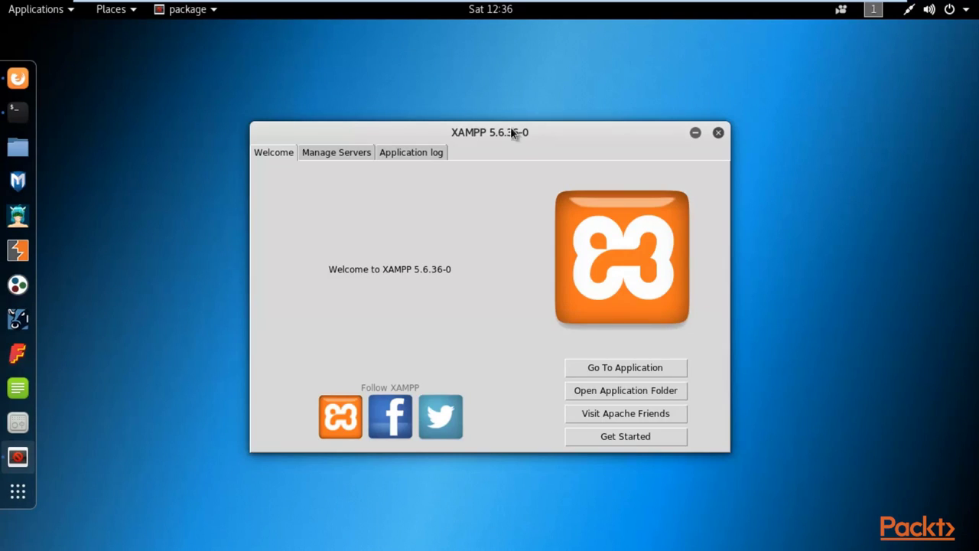
drag(455, 105, 439, 56)
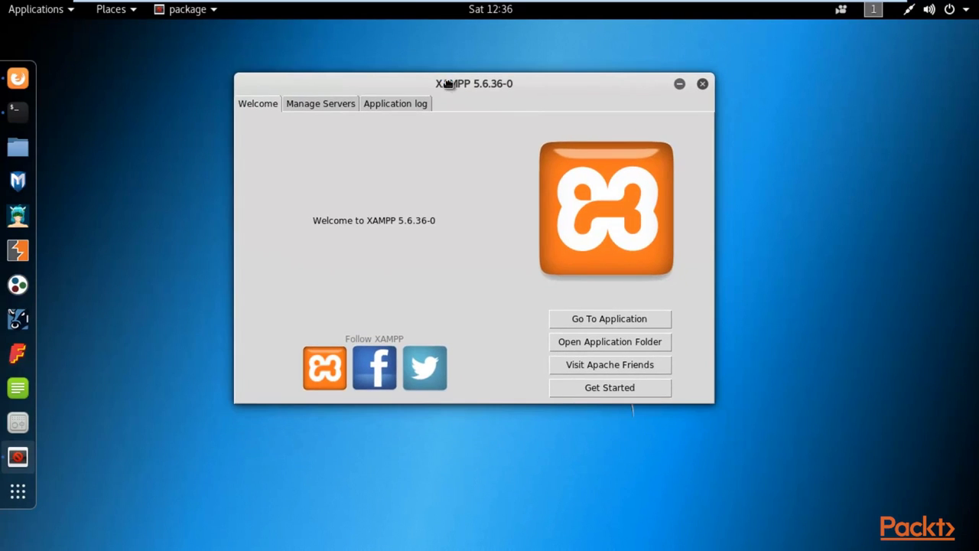
- Restart all servers from the XAMPP server management view and reposition the manager window slightly
click(320, 104)
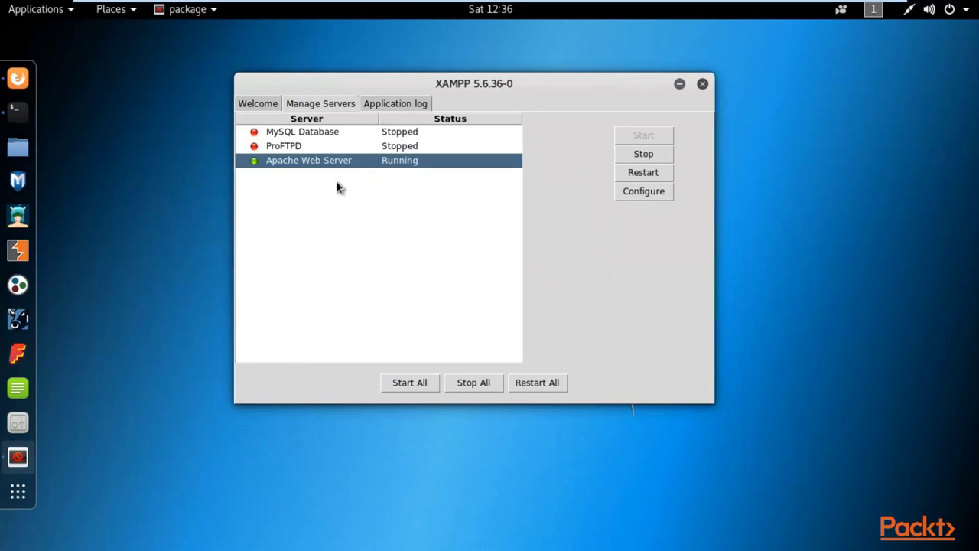
click(303, 134)
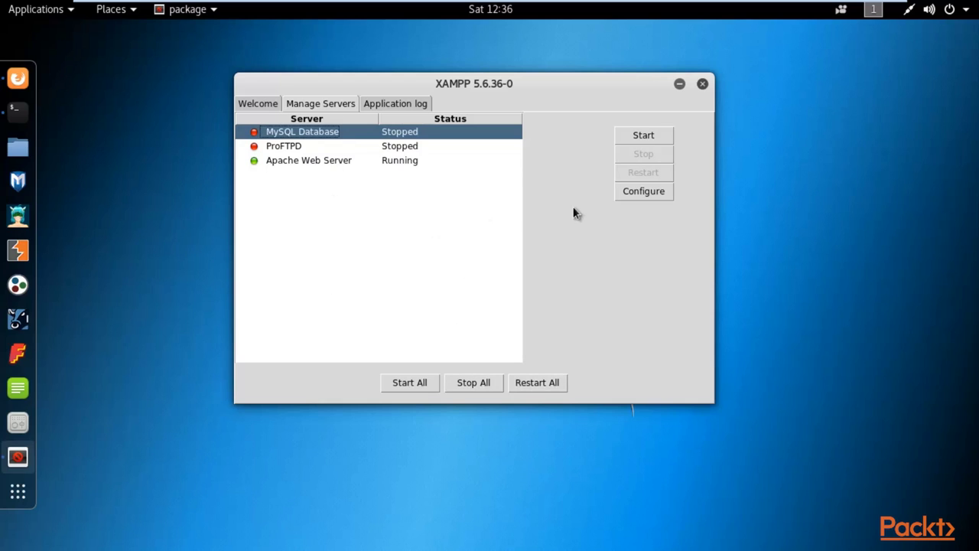
click(533, 383)
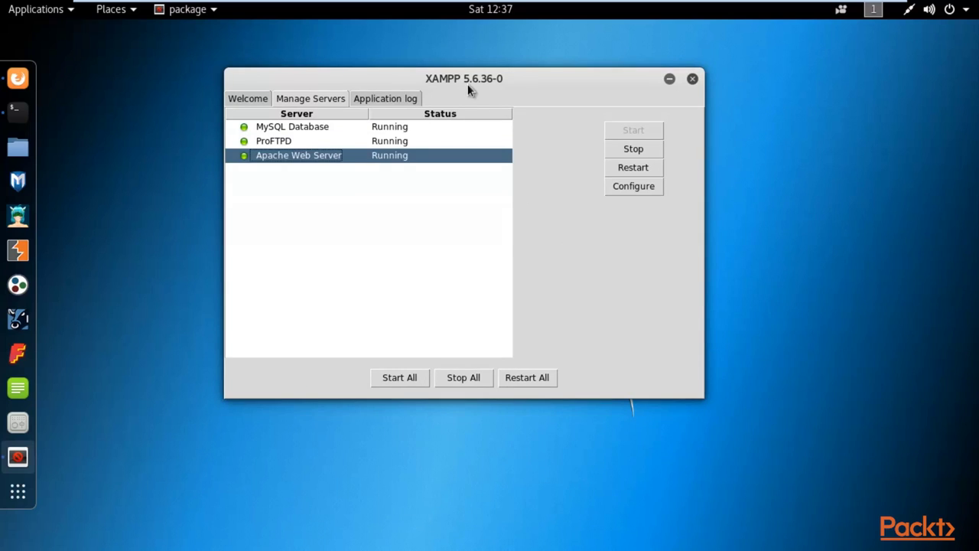
drag(467, 78, 472, 84)
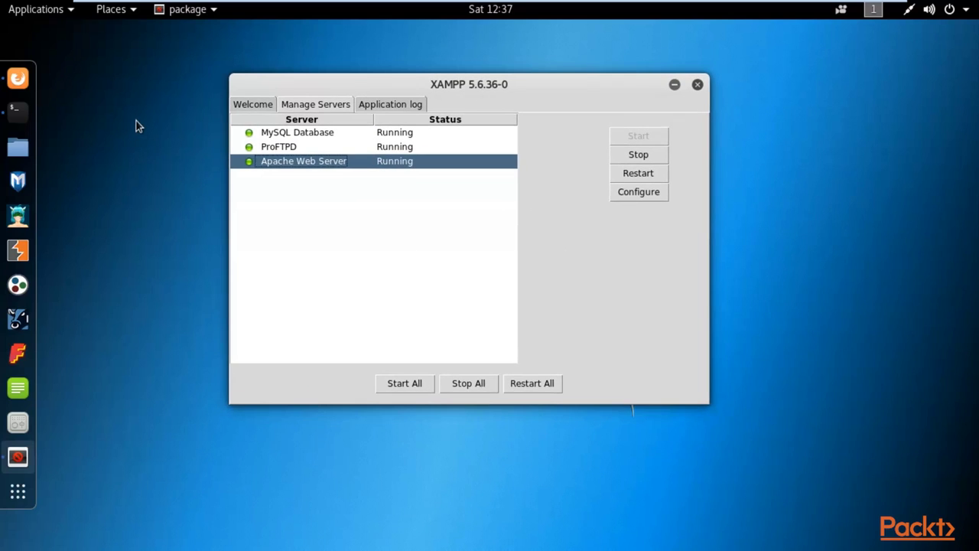
- Switch to Firefox and close the open XAMPP and Bitnami tabs, leaving a blank new tab
click(18, 79)
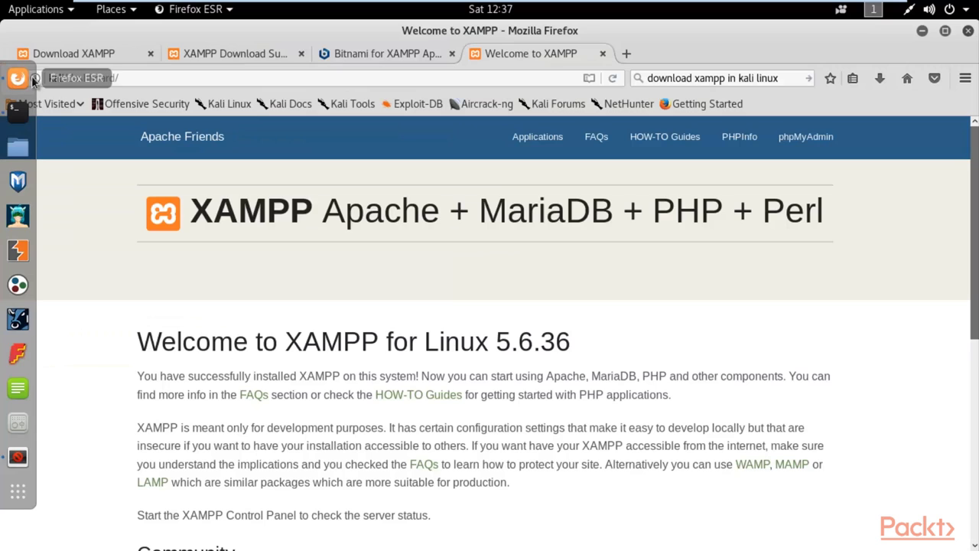
click(603, 53)
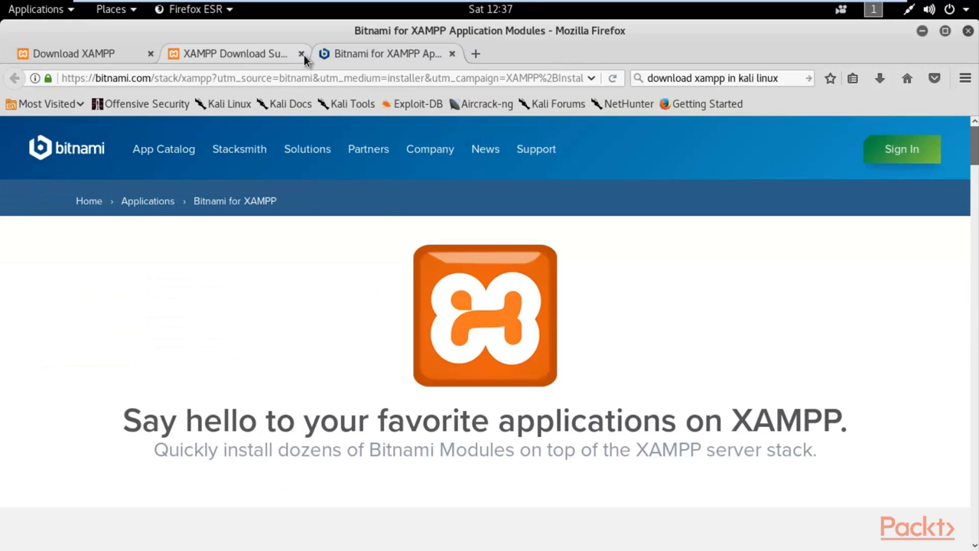
click(301, 53)
click(302, 53)
click(150, 53)
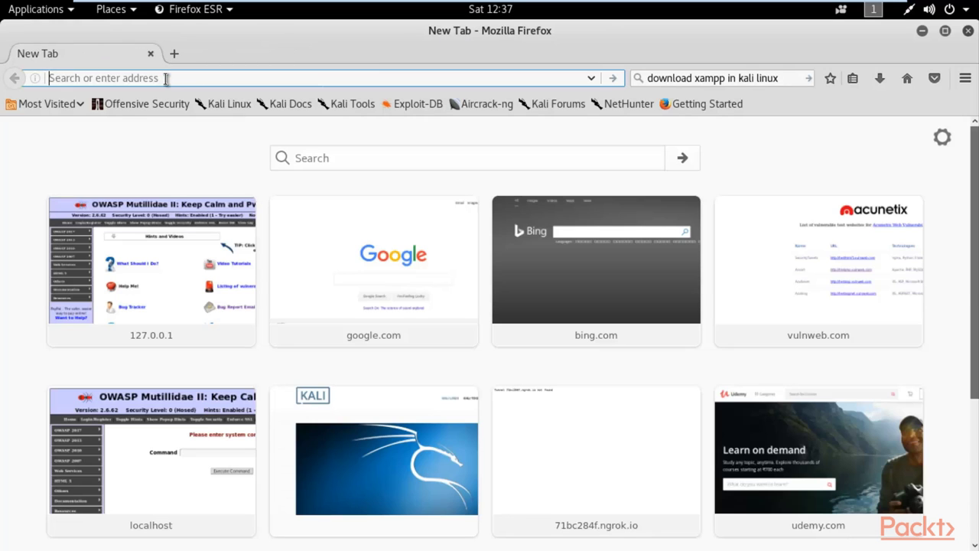
- Load 127.0.0.1/ in the browser and highlight the address of the XAMPP dashboard
text(127.0)
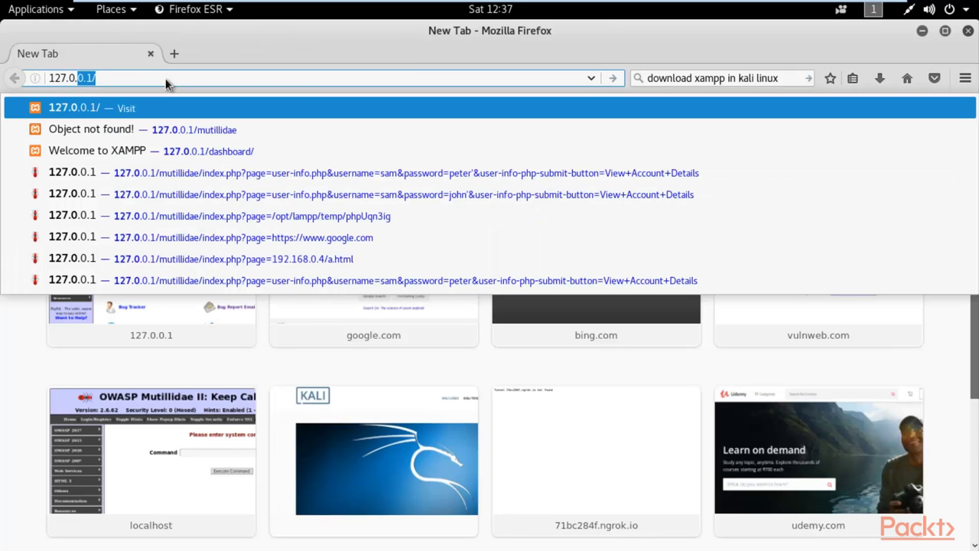
text(.0.1/)
key(Return)
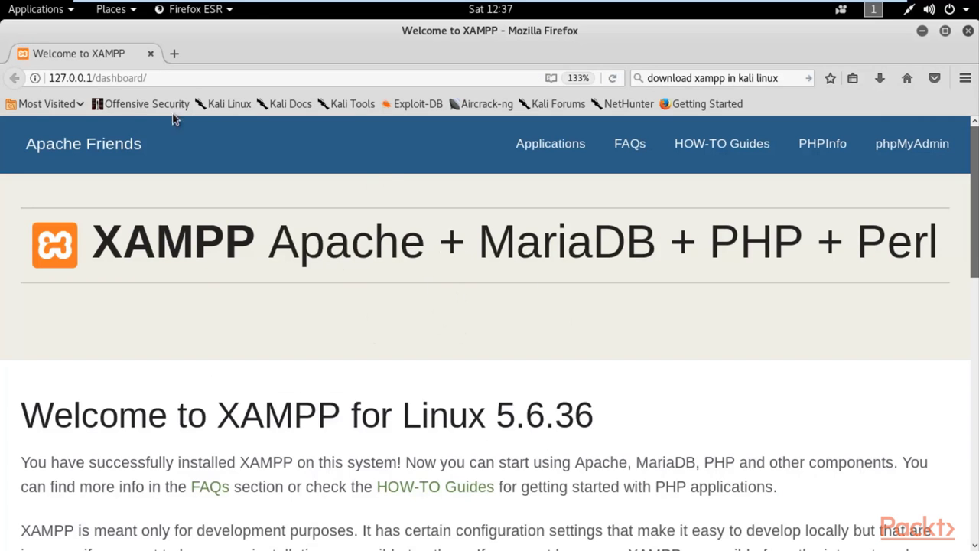
drag(145, 77, 27, 63)
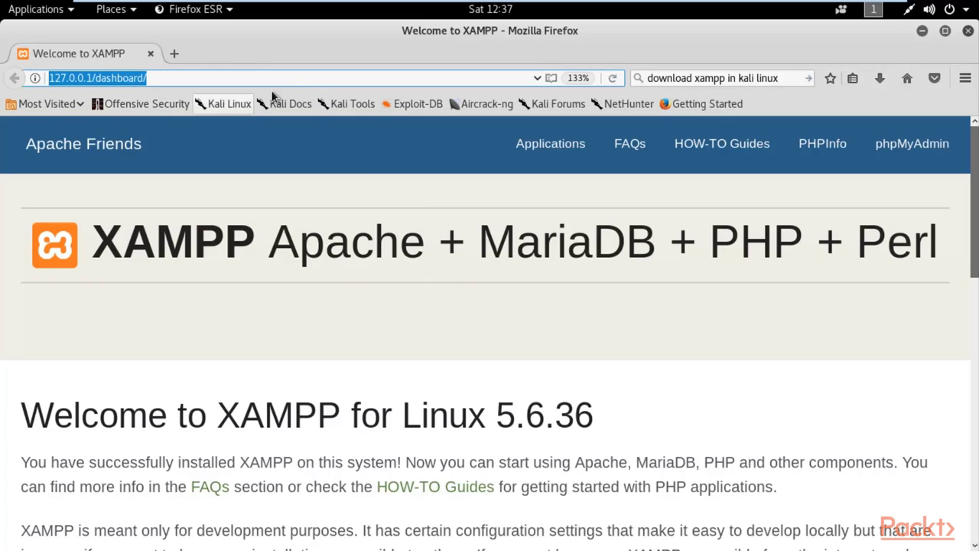
click(333, 79)
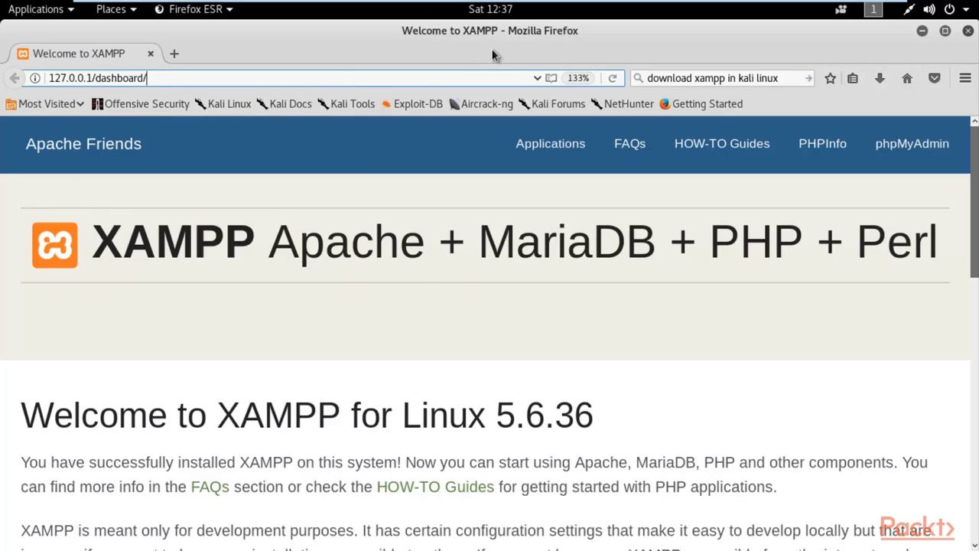
- Restore and re-maximize Firefox, minimize it, and shift the XAMPP manager window slightly sideways
drag(493, 30, 500, 104)
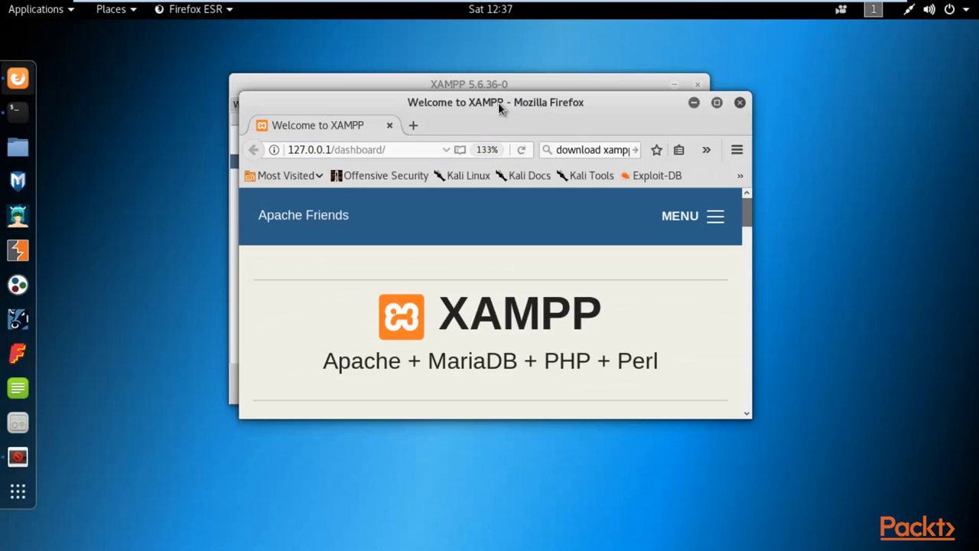
double_click(498, 103)
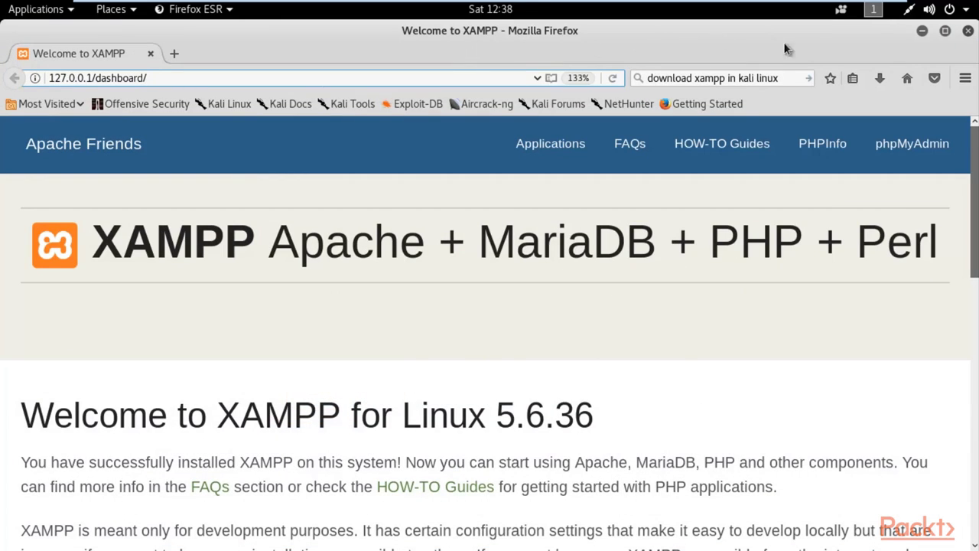
click(922, 31)
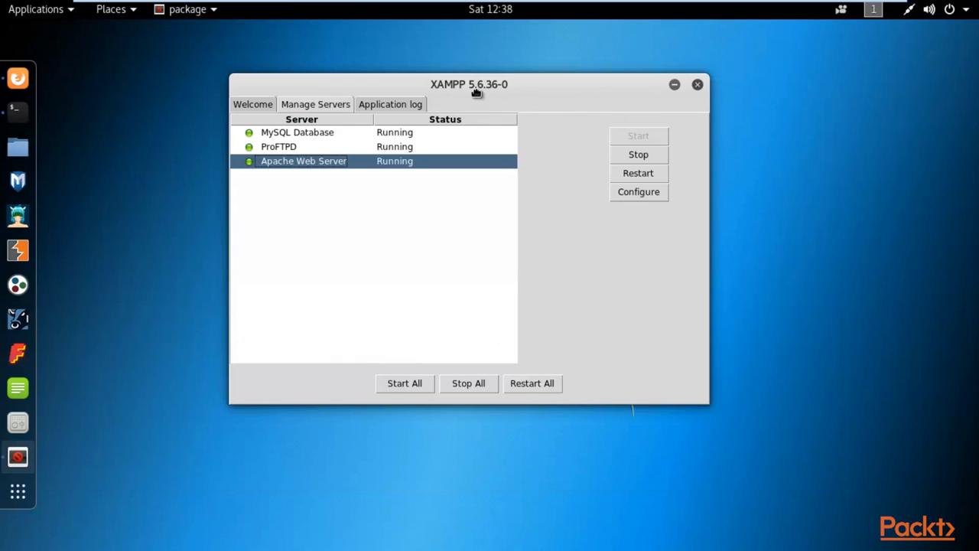
drag(476, 87, 461, 91)
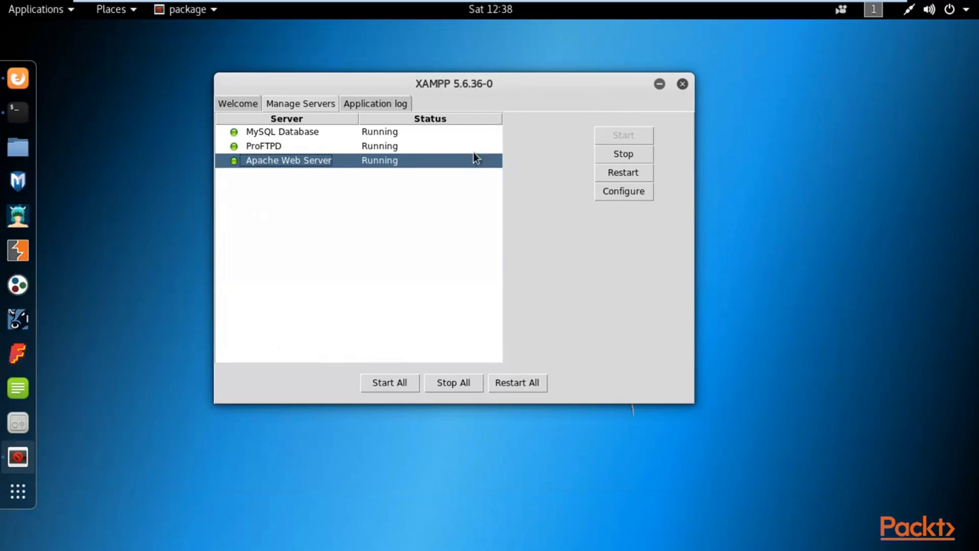
- Close the XAMPP manager, confirm closing the application, and bring the minimized terminal back
click(683, 83)
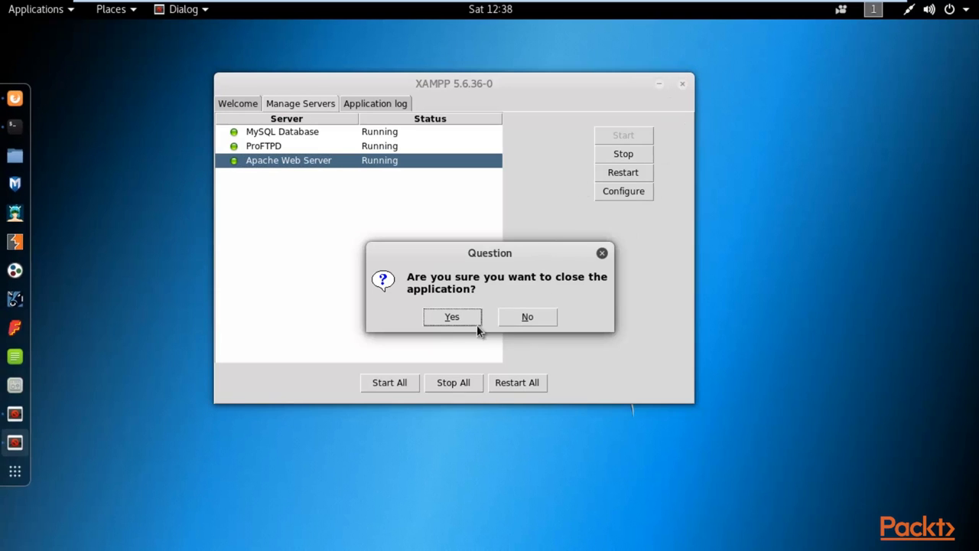
click(463, 319)
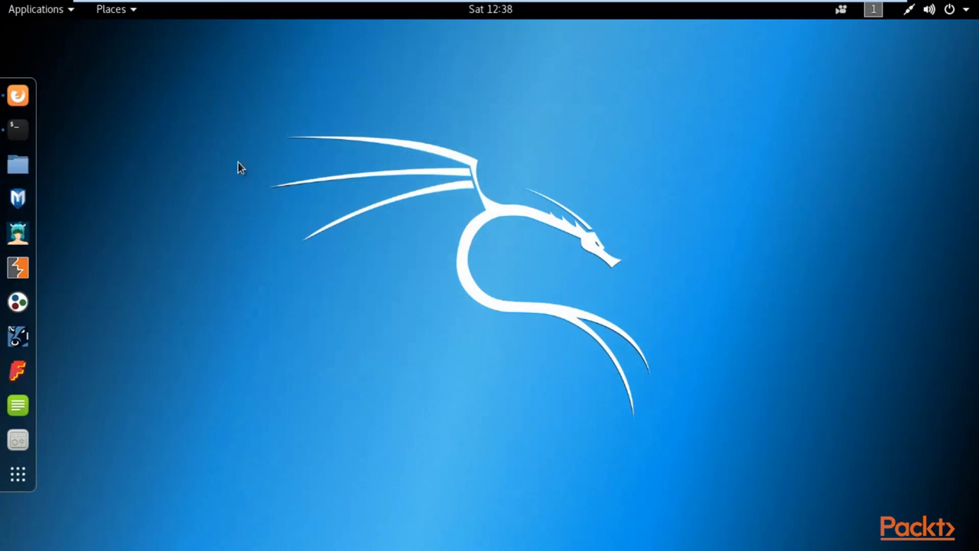
click(24, 134)
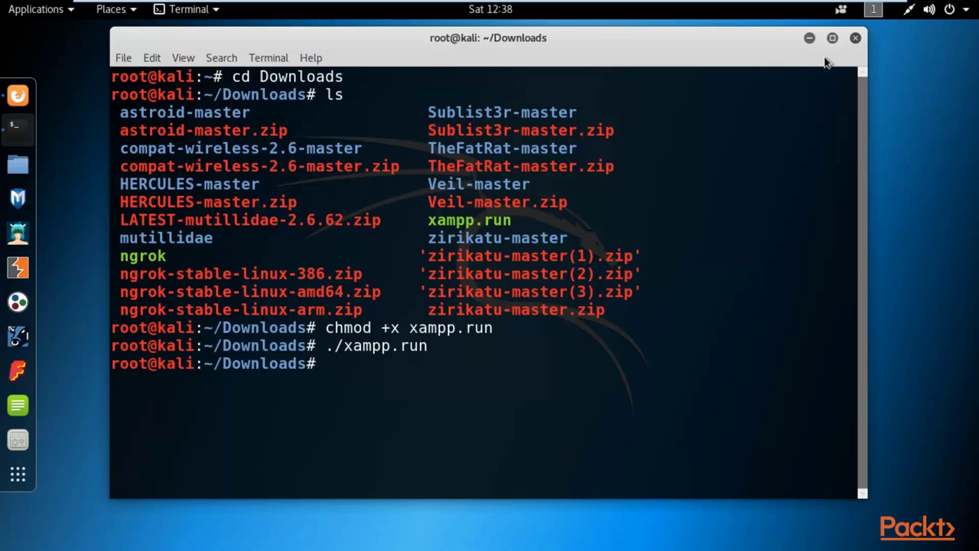
- Dismiss the Downloads terminal window, open a new terminal and enlarge its text
click(809, 38)
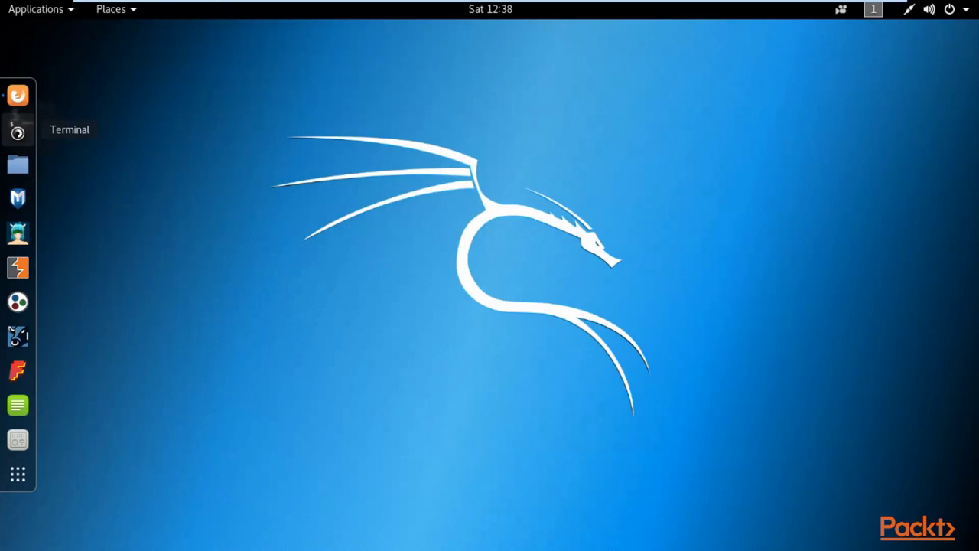
click(17, 128)
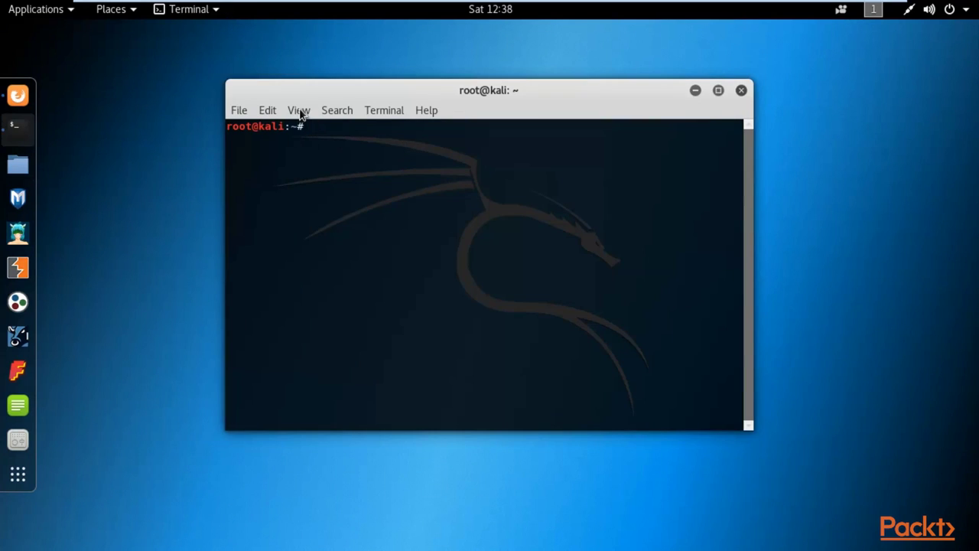
click(299, 110)
click(316, 170)
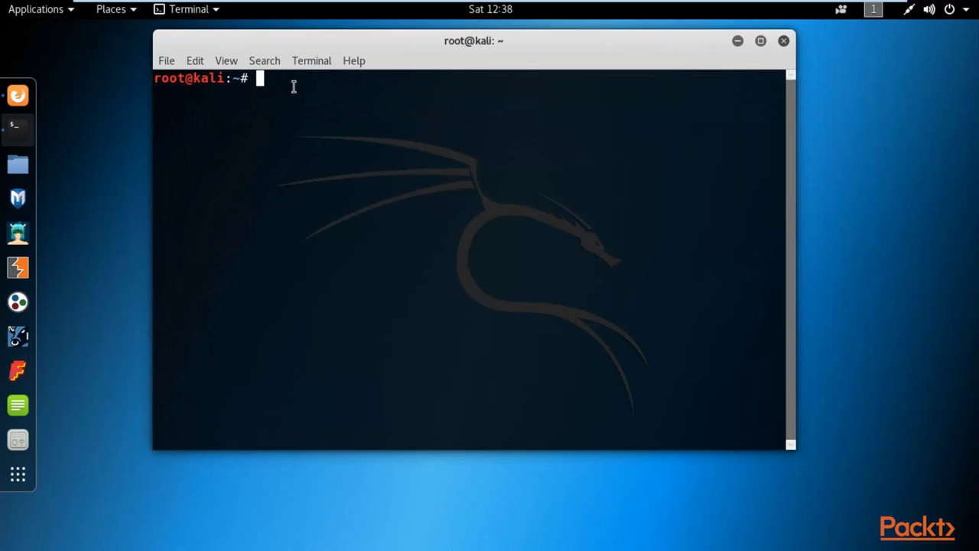
- Start the XAMPP servers from the new terminal by running /opt/lampp/lampp start, without a leading cd
text(cd ./opt)
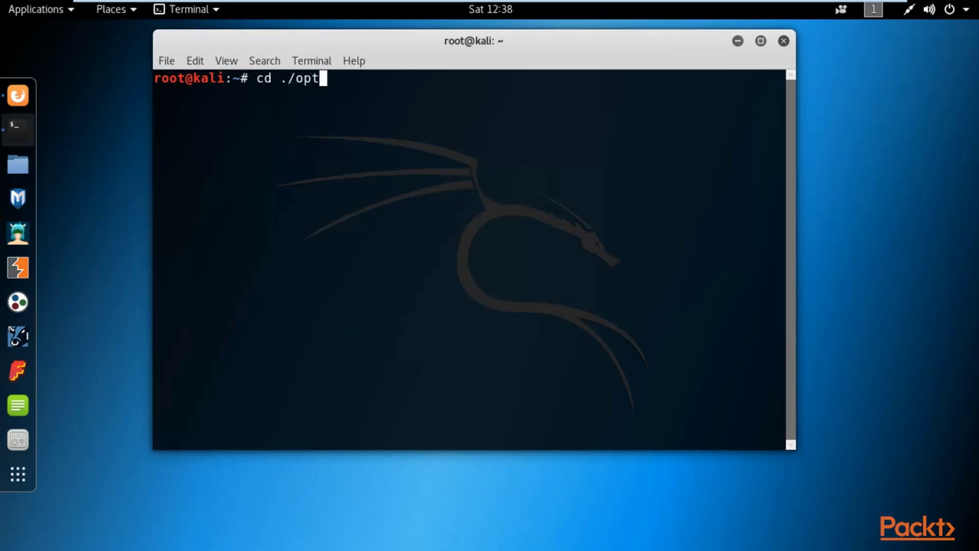
key(BackSpace)
key(BackSpace)
key(BackSpace)
key(BackSpace)
key(BackSpace)
text(/opt/lampp)
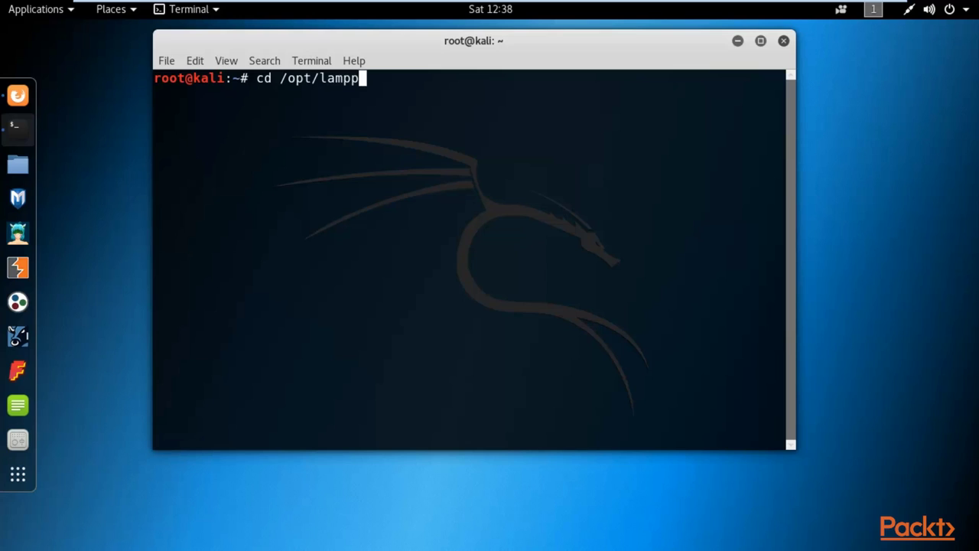
text(/lampp st)
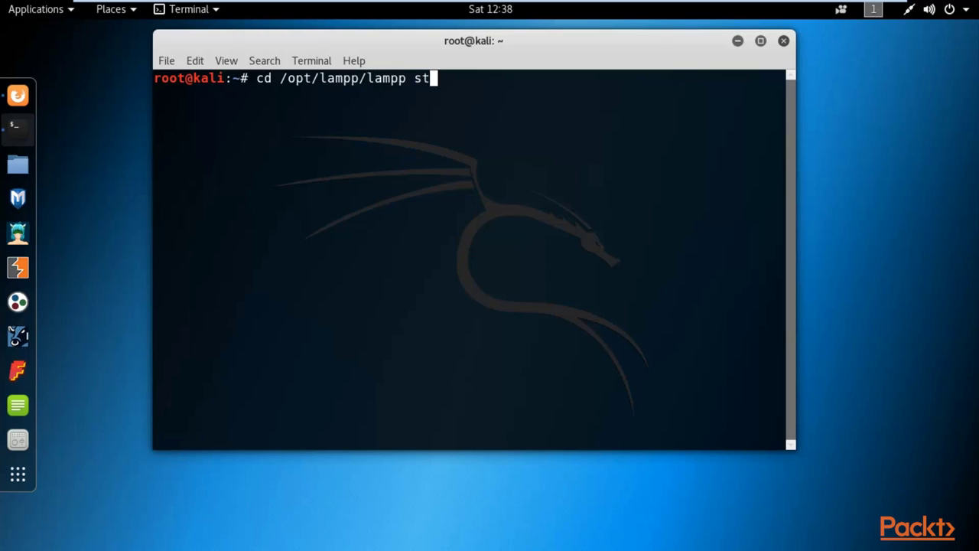
text(art)
key(Left)
key(Left)
key(Left)
key(Left)
key(Left)
key(Left)
key(Left)
key(Left)
key(Left)
key(Left)
key(Left)
key(Left)
key(Left)
key(Left)
key(Left)
key(Left)
key(Left)
key(Left)
key(Left)
key(Left)
key(Left)
key(Left)
key(BackSpace)
key(BackSpace)
key(BackSpace)
key(Right)
key(Right)
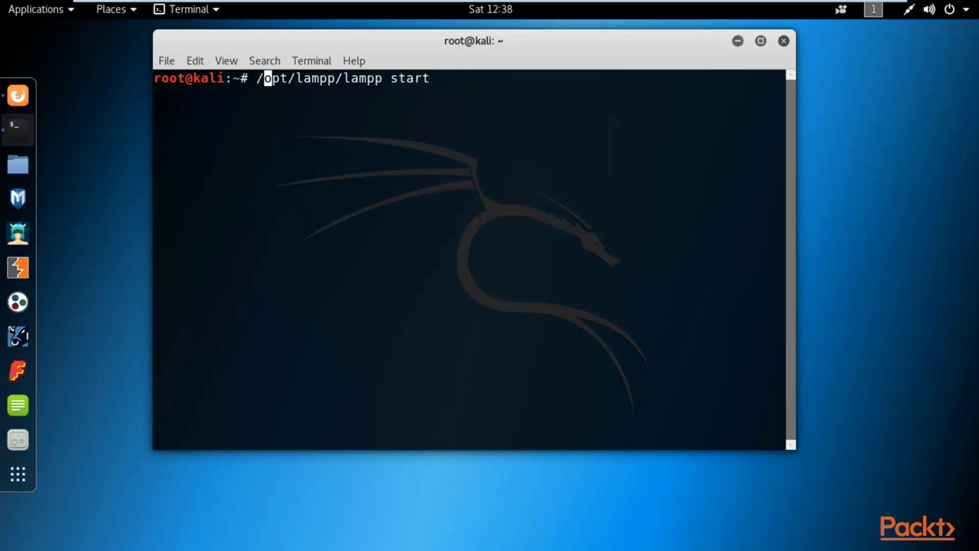
key(End)
key(Return)
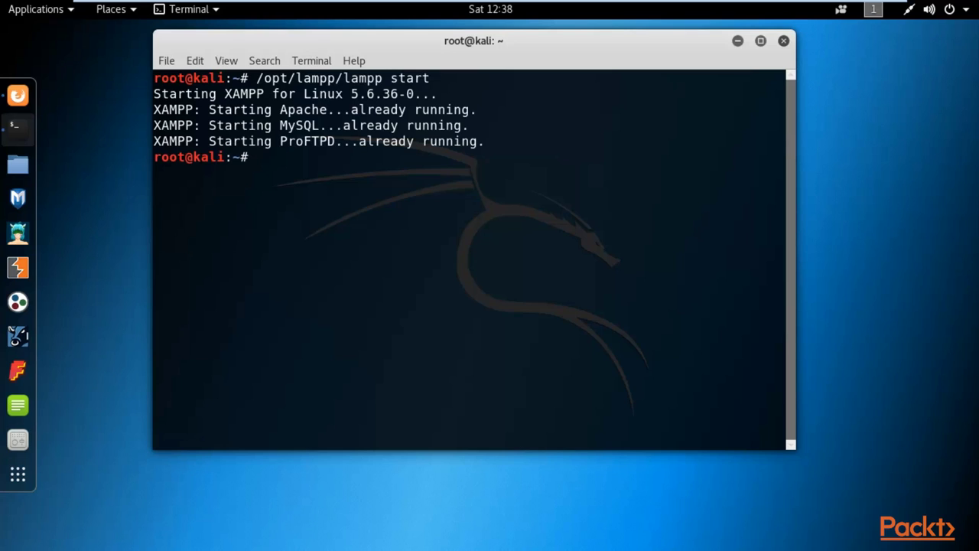
- Highlight the Apache, MySQL and ProFTPD start-up lines in the terminal output, and clear the selection
drag(267, 110, 485, 149)
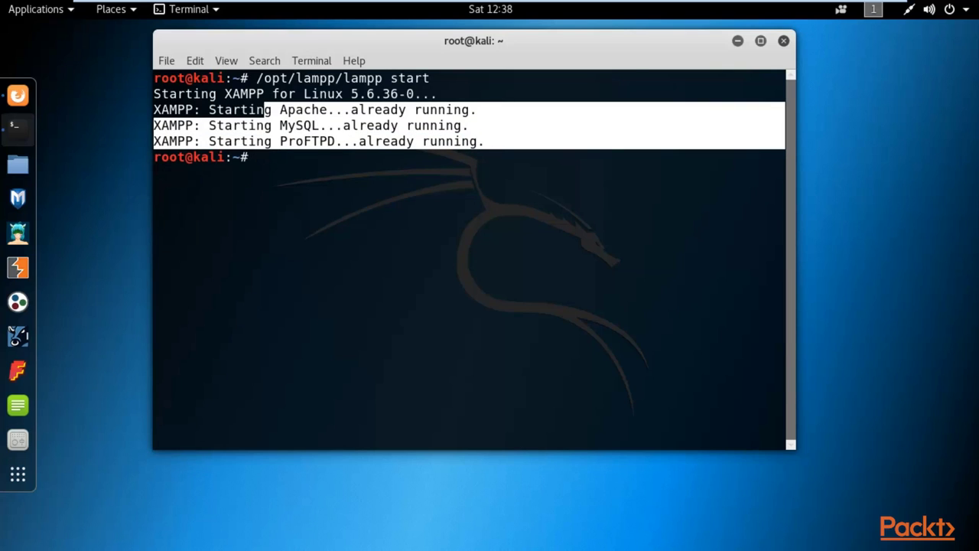
click(492, 144)
drag(448, 153, 164, 78)
click(386, 125)
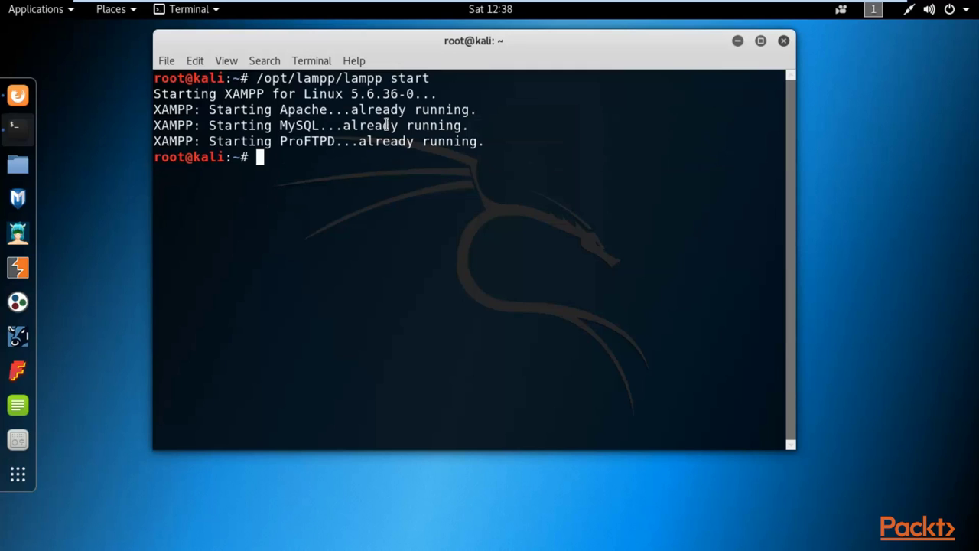
- Switch to Firefox to view the XAMPP dashboard, minimize it, and shift the terminal window slightly
click(15, 97)
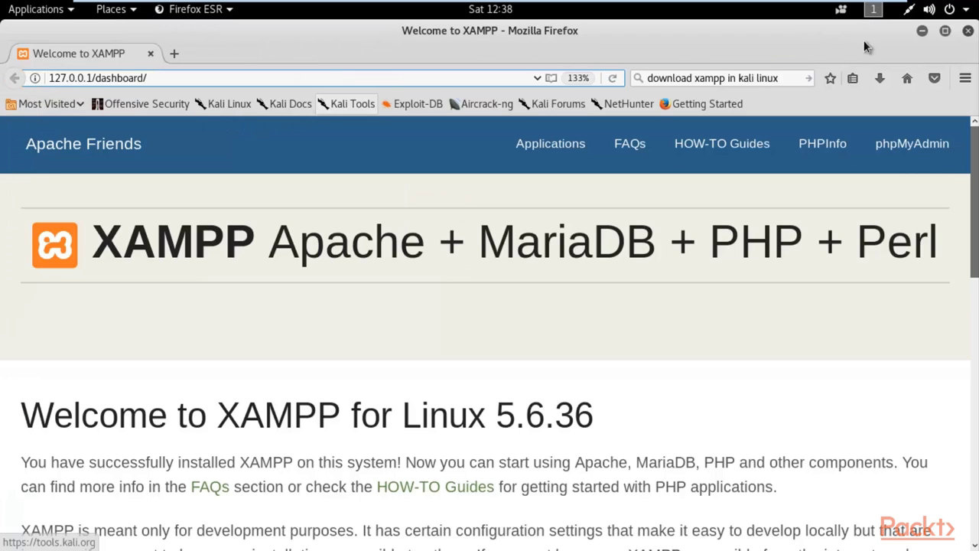
click(921, 30)
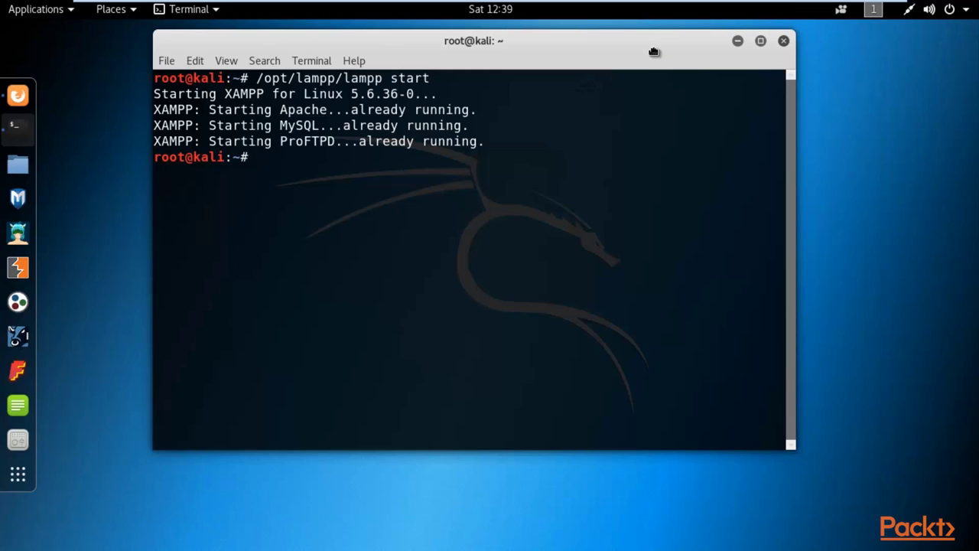
drag(654, 51, 637, 56)
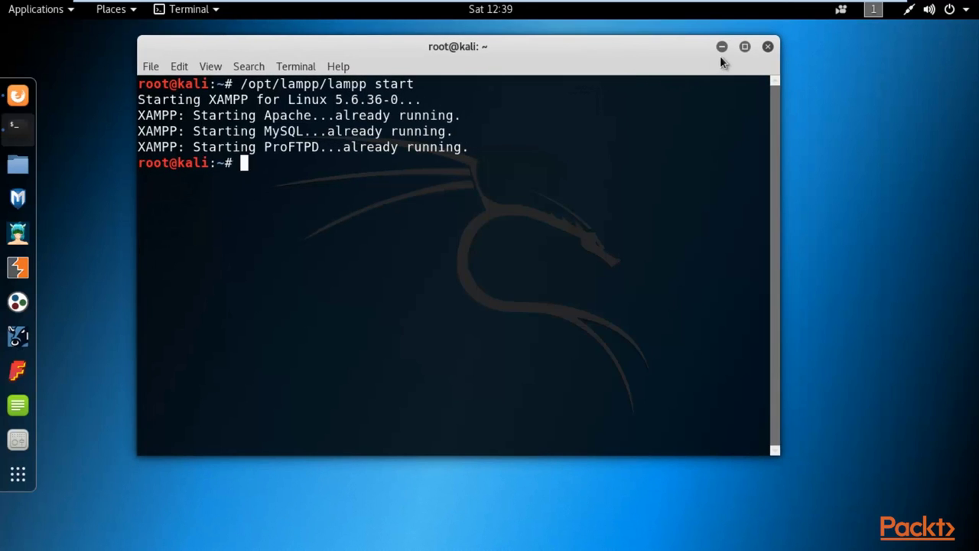